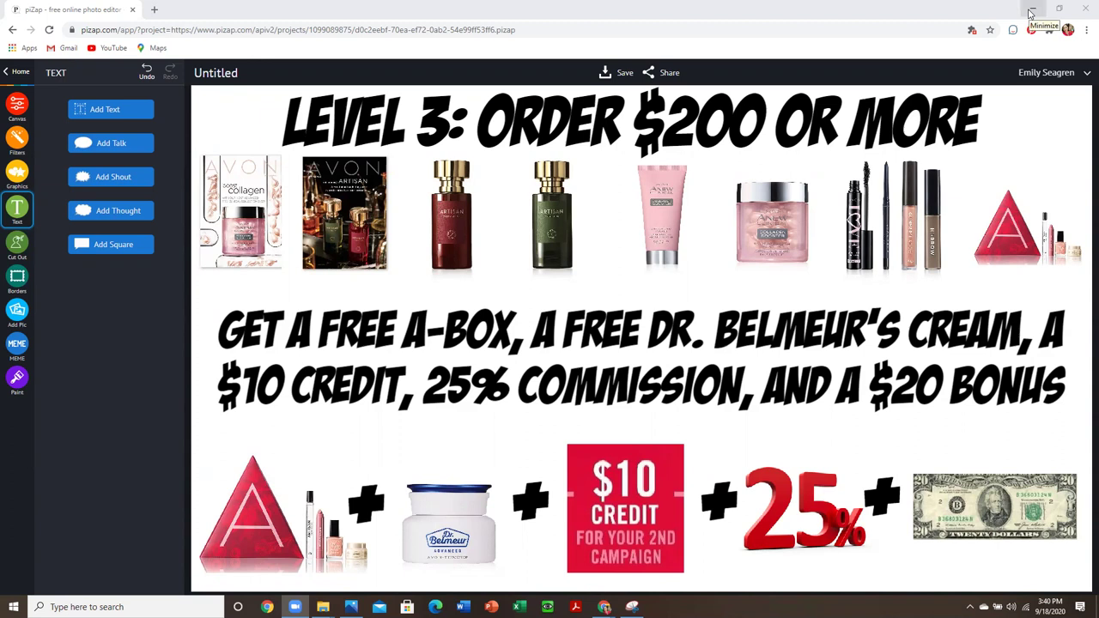
Hide piZap and the downloads bar, then review the cart's seven items and $107.43 subtotal
{"action": "left_click", "coordinate": [1030, 13]}
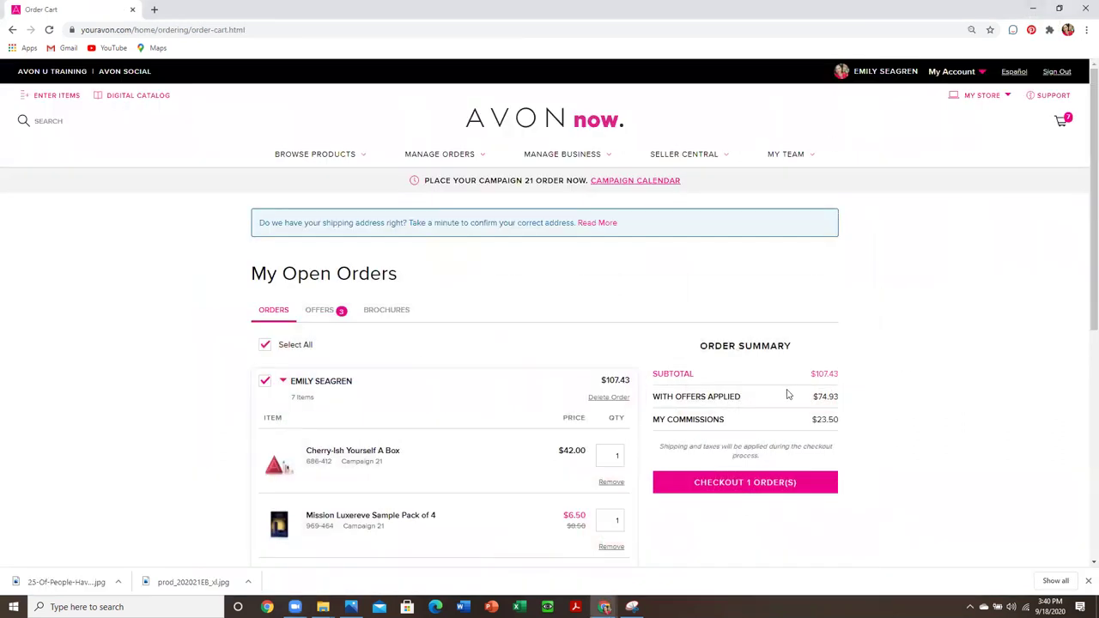
{"action": "left_click", "coordinate": [1088, 581]}
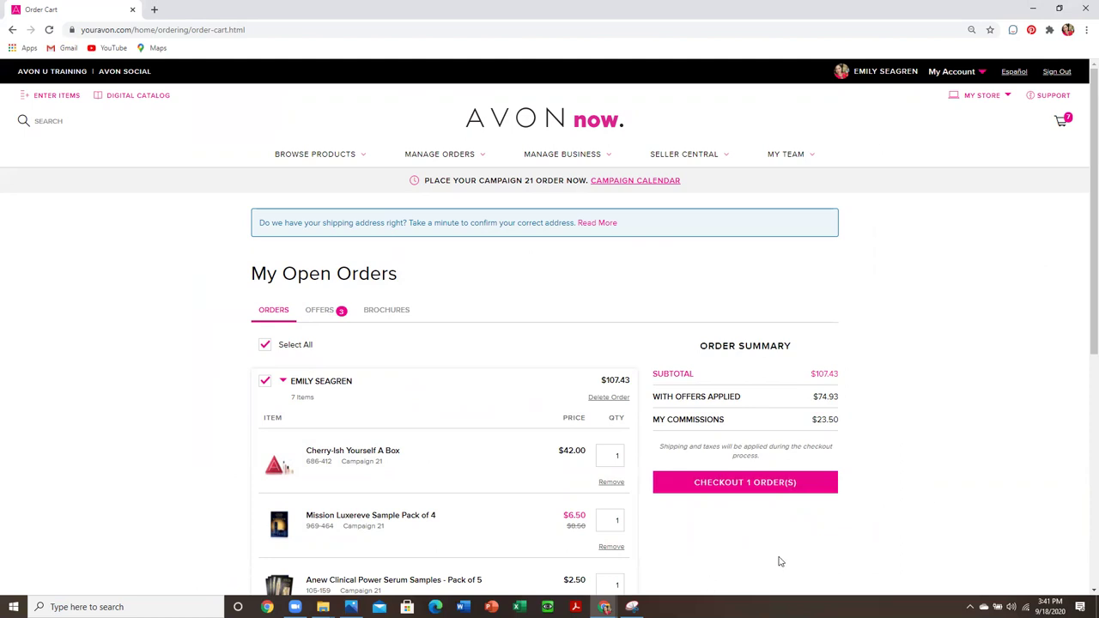
{"action": "scroll", "coordinate": [780, 562], "scroll_direction": "down", "scroll_amount": 1}
{"action": "scroll", "coordinate": [781, 562], "scroll_direction": "down", "scroll_amount": 1}
{"action": "scroll", "coordinate": [781, 562], "scroll_direction": "down", "scroll_amount": 1}
{"action": "scroll", "coordinate": [781, 562], "scroll_direction": "down", "scroll_amount": 1}
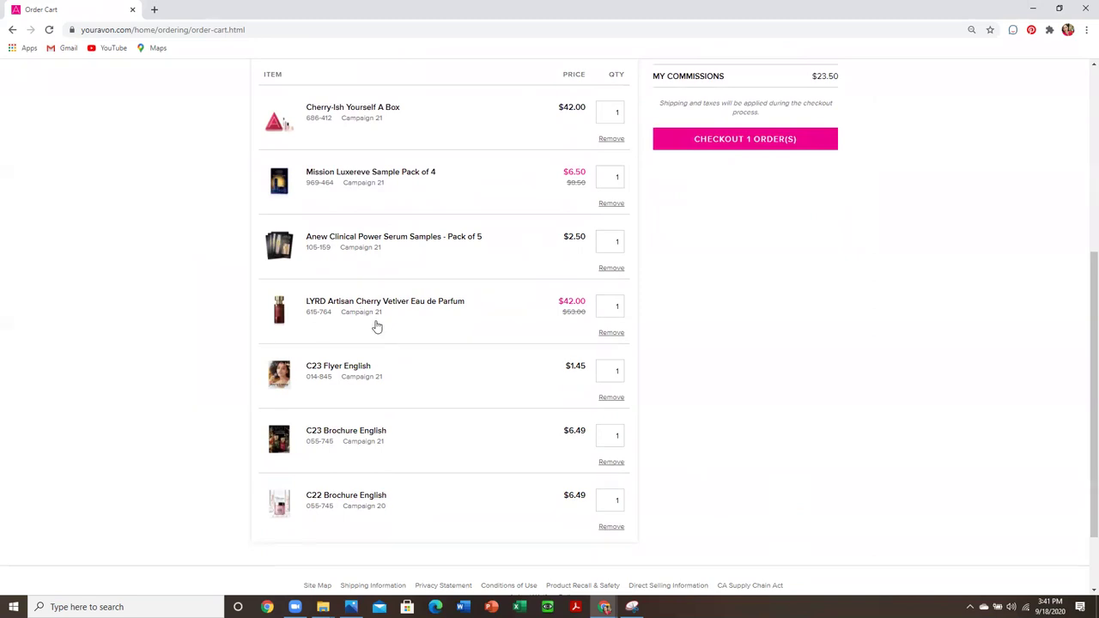
{"action": "scroll", "coordinate": [383, 328], "scroll_direction": "up", "scroll_amount": 2}
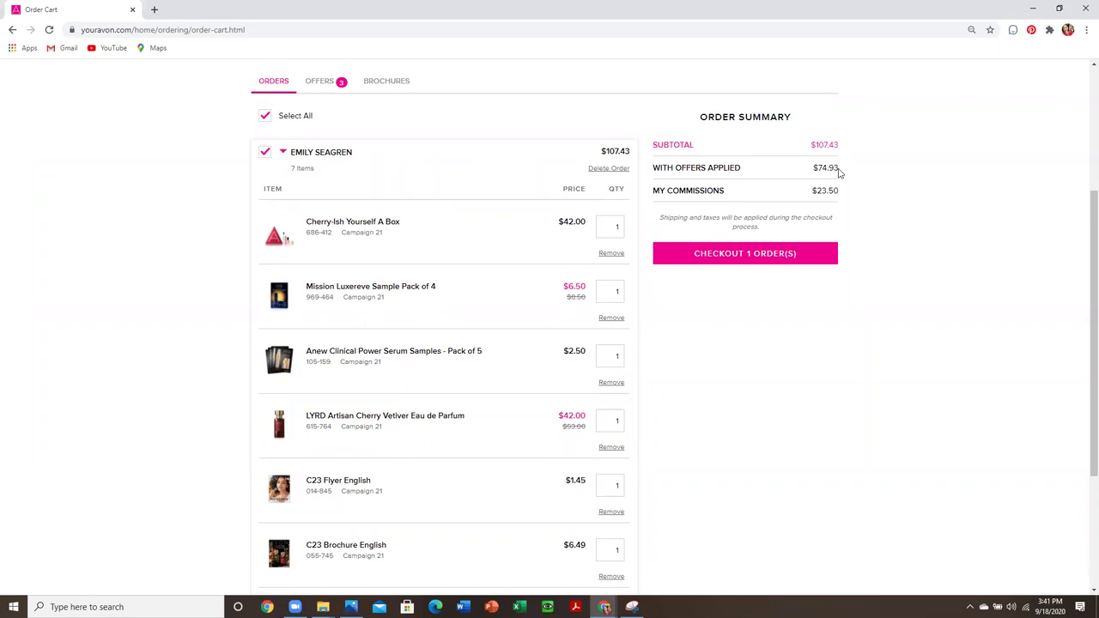
{"action": "scroll", "coordinate": [572, 351], "scroll_direction": "up", "scroll_amount": 2}
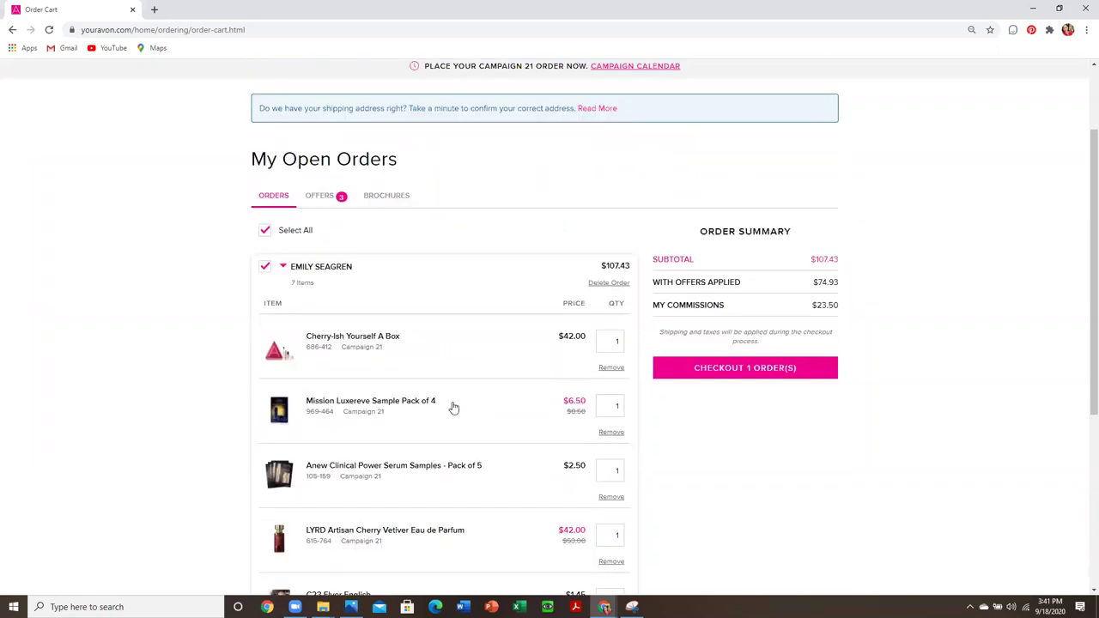
{"action": "scroll", "coordinate": [453, 410], "scroll_direction": "up", "scroll_amount": 2}
{"action": "scroll", "coordinate": [452, 410], "scroll_direction": "down", "scroll_amount": 1}
{"action": "scroll", "coordinate": [437, 428], "scroll_direction": "down", "scroll_amount": 1}
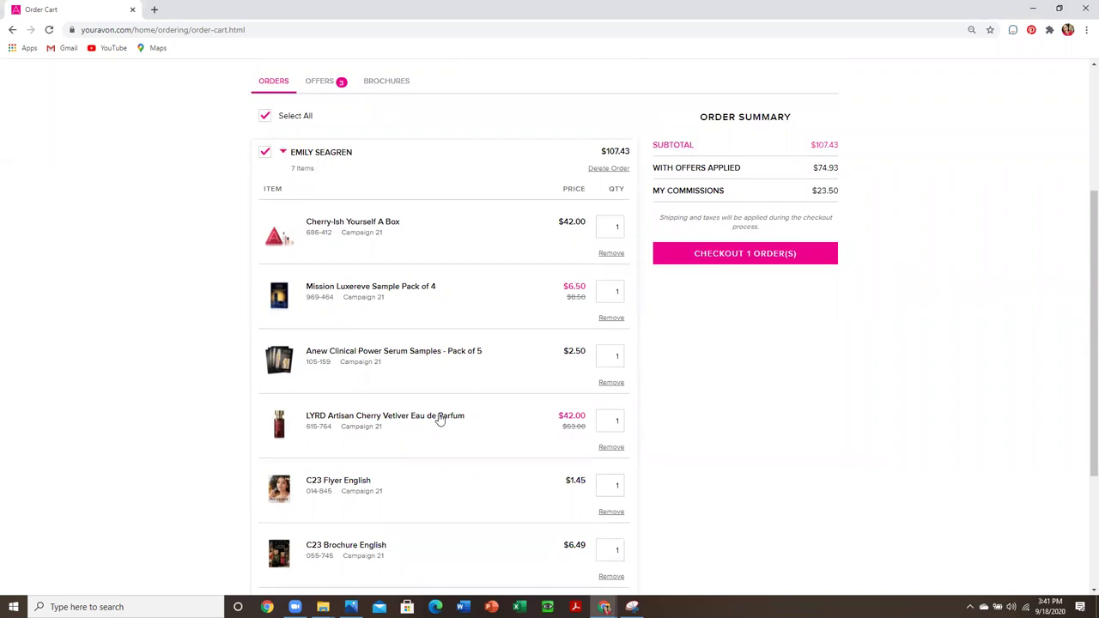
{"action": "scroll", "coordinate": [437, 418], "scroll_direction": "up", "scroll_amount": 2}
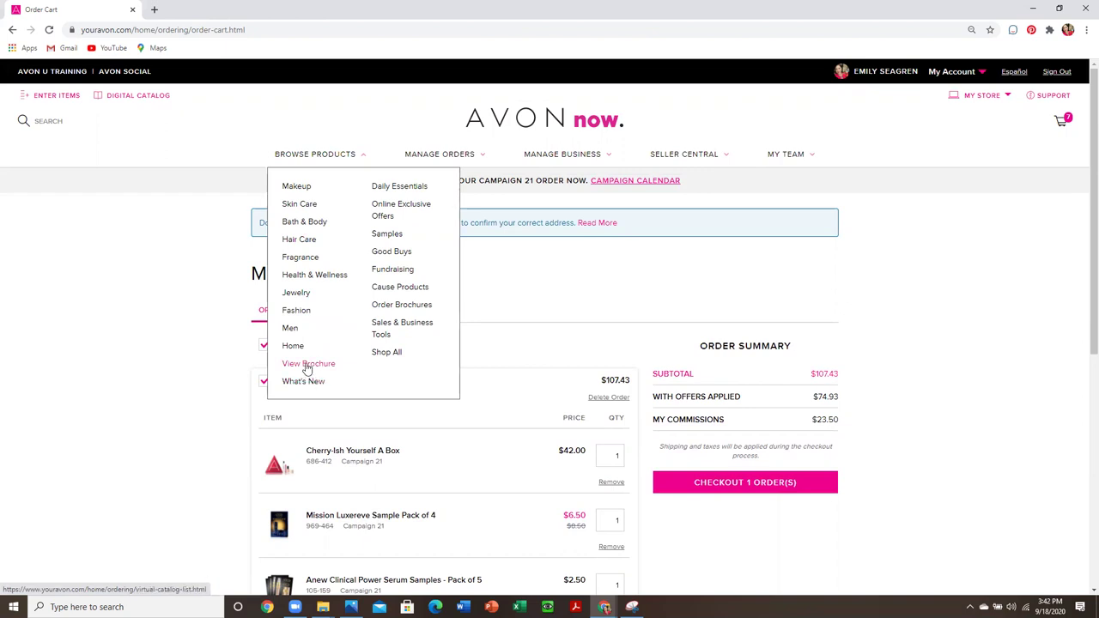
Open the C23 What's New brochure to the Artisan fragrance spread on pages 4-5
{"action": "left_click", "coordinate": [307, 368]}
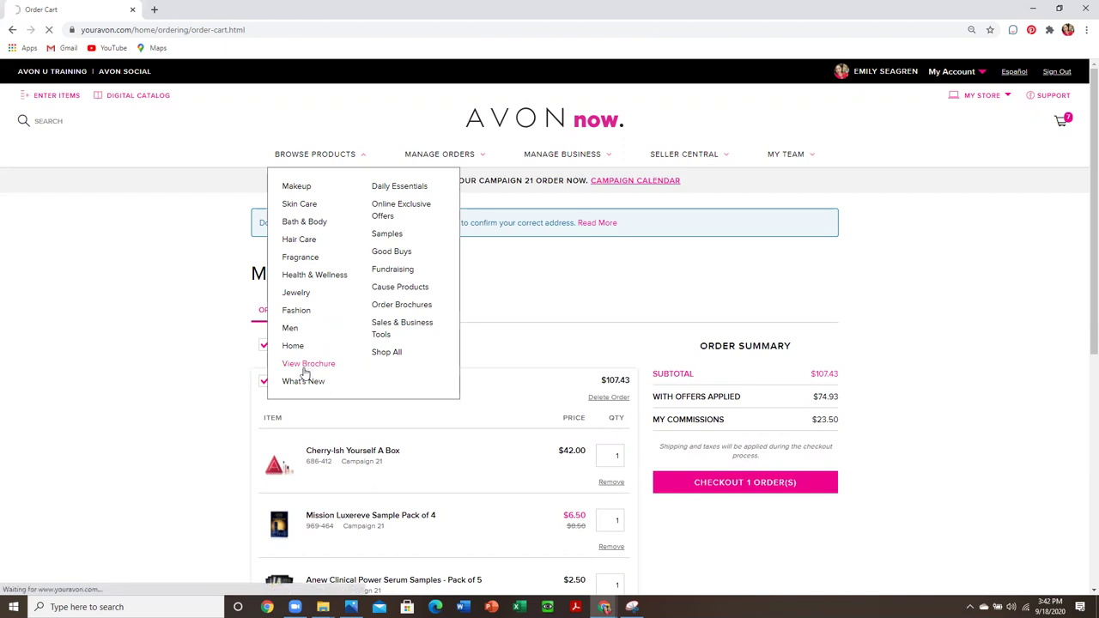
{"action": "scroll", "coordinate": [302, 381], "scroll_direction": "down", "scroll_amount": 2}
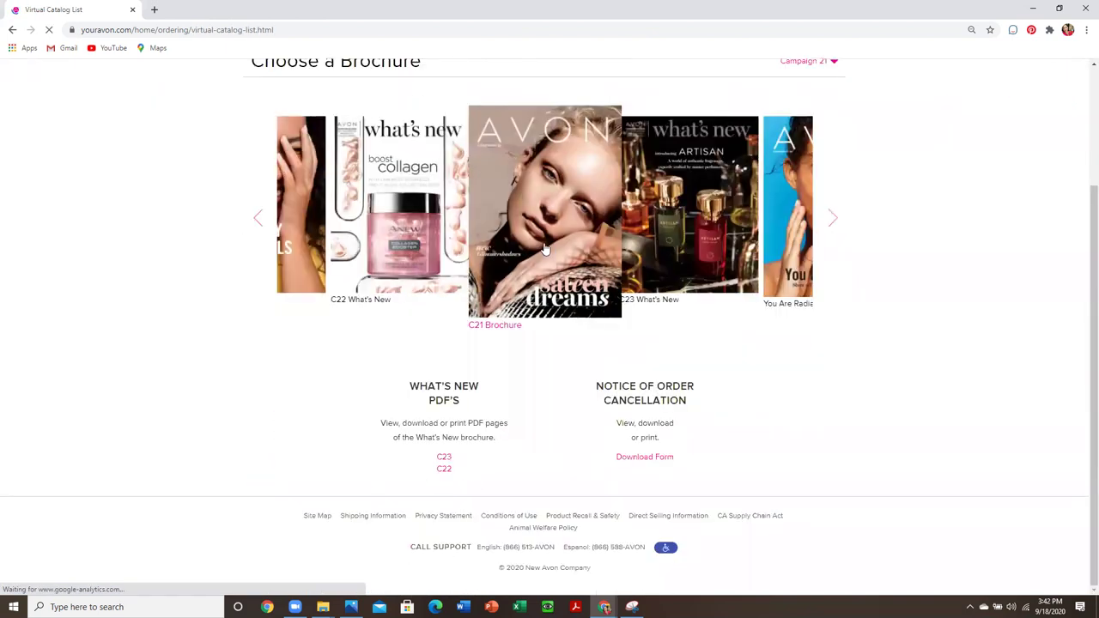
{"action": "left_click", "coordinate": [678, 206]}
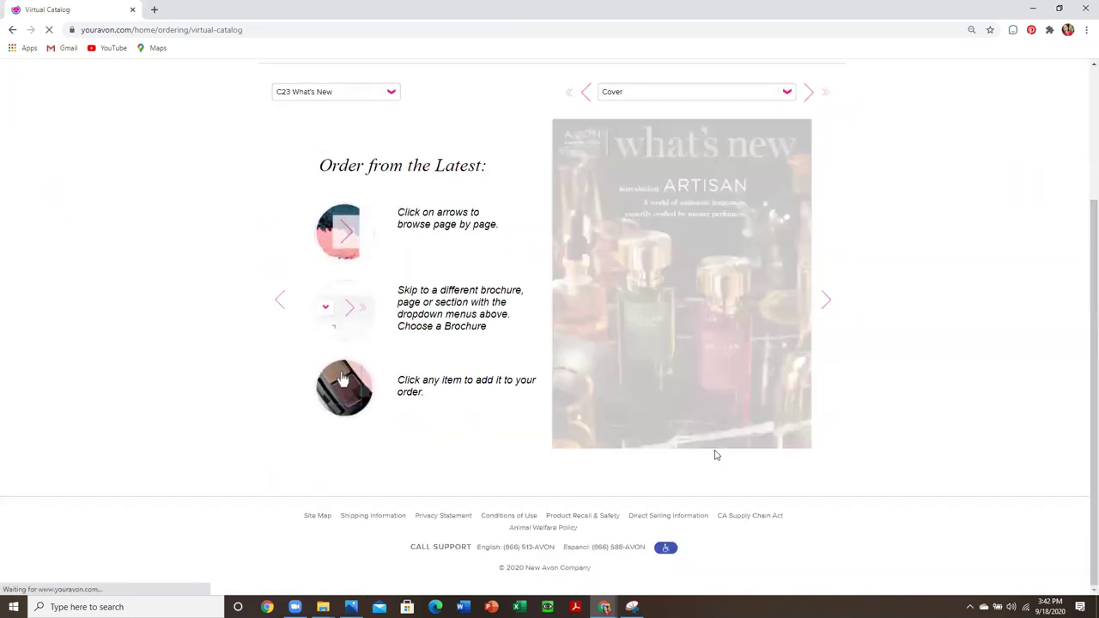
{"action": "left_click", "coordinate": [824, 301]}
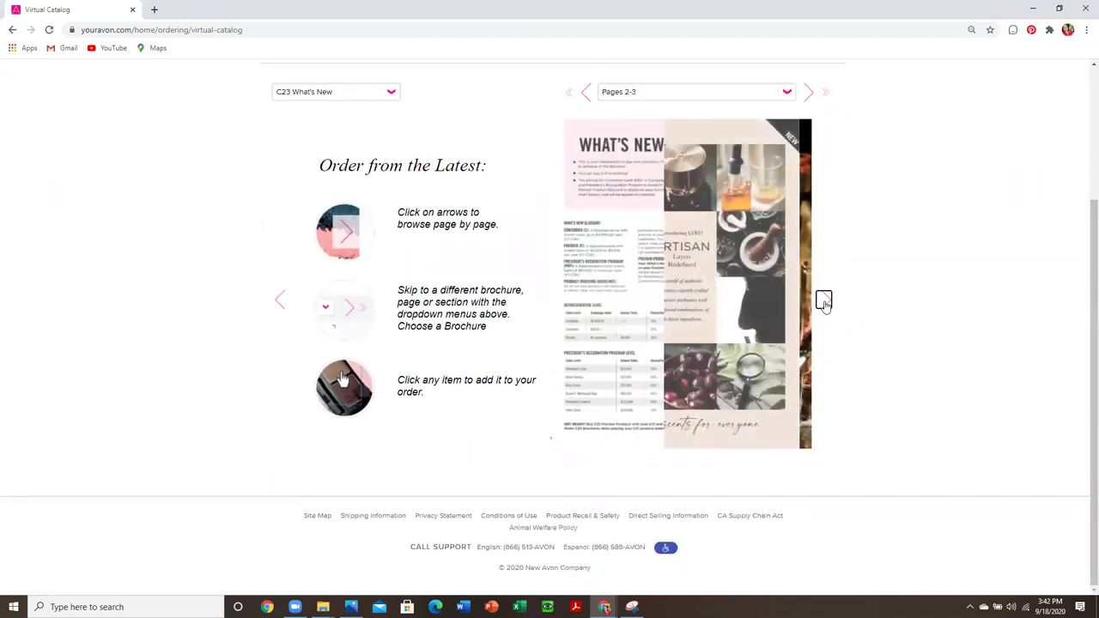
{"action": "left_click", "coordinate": [824, 301]}
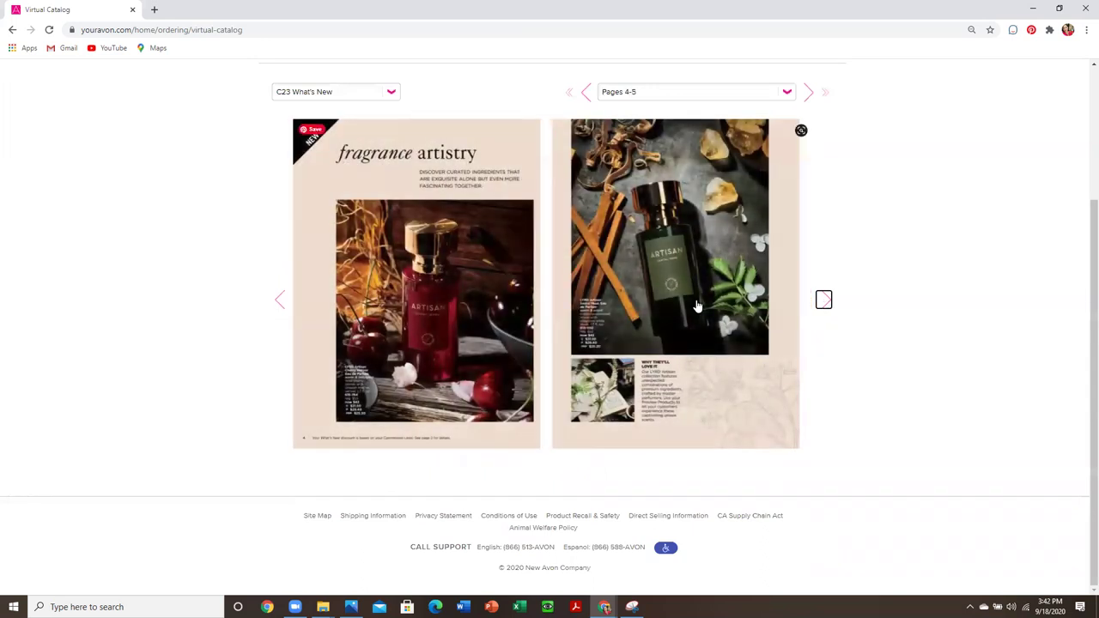
Add the green LYRD Artisan Santal Musk Eau de Parfum to the order
{"action": "left_click", "coordinate": [672, 263]}
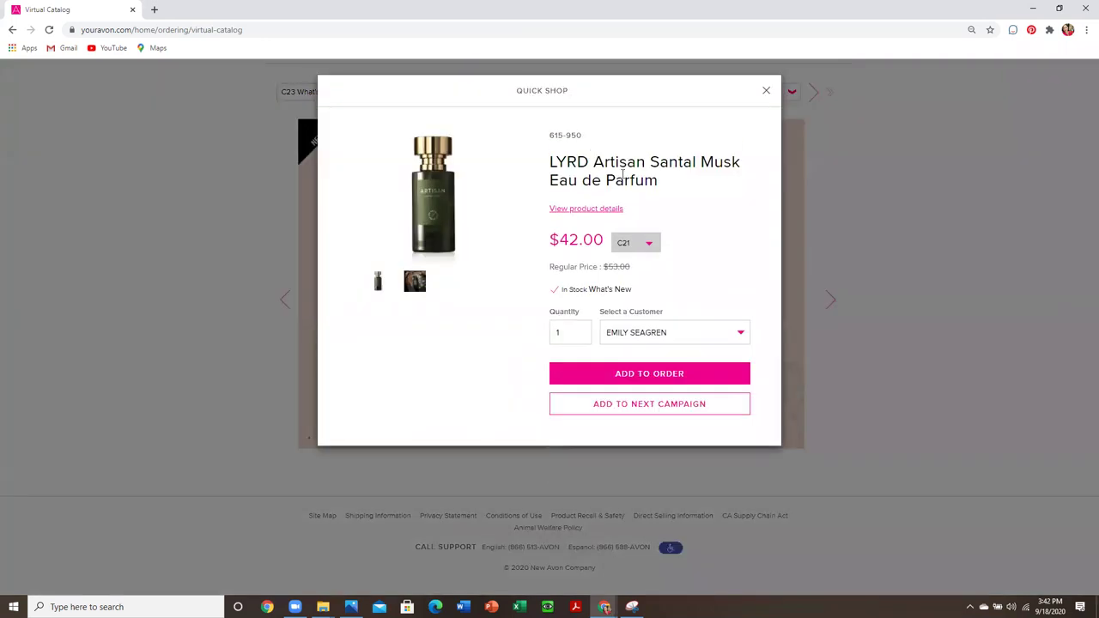
{"action": "left_click", "coordinate": [602, 374]}
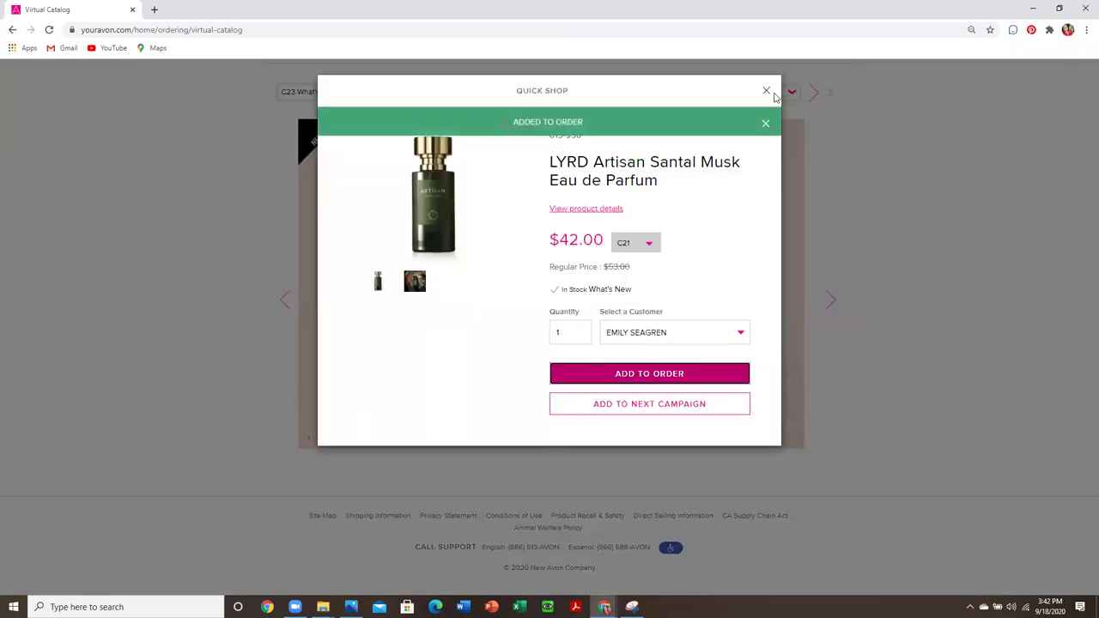
{"action": "left_click", "coordinate": [766, 91]}
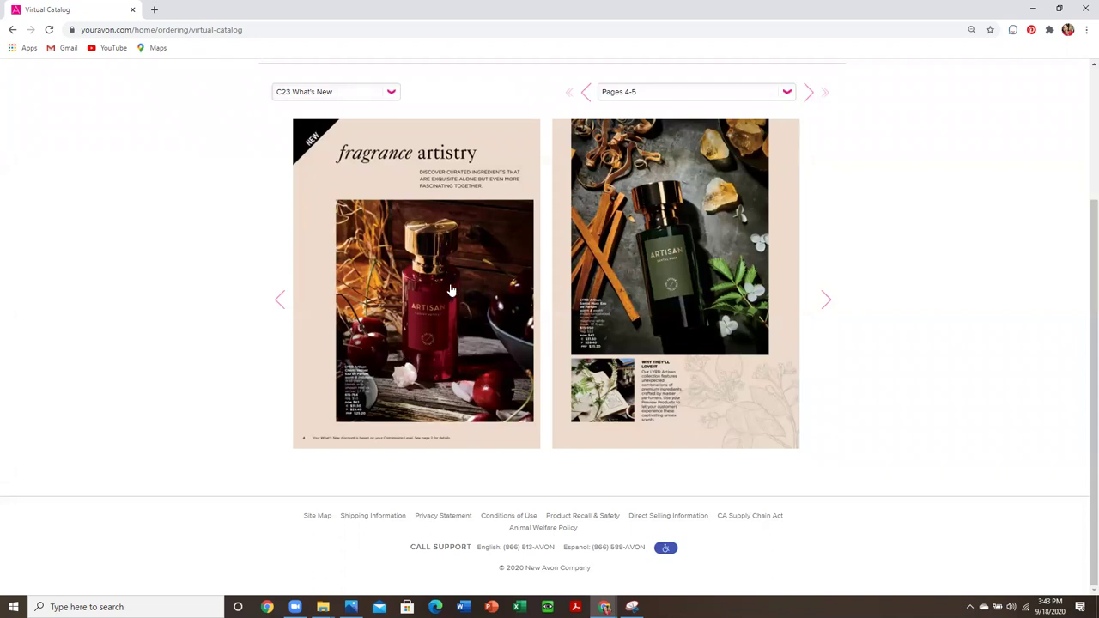
Switch to the C22 What's New brochure and turn to pages 4-5
{"action": "scroll", "coordinate": [356, 180], "scroll_direction": "up", "scroll_amount": 3}
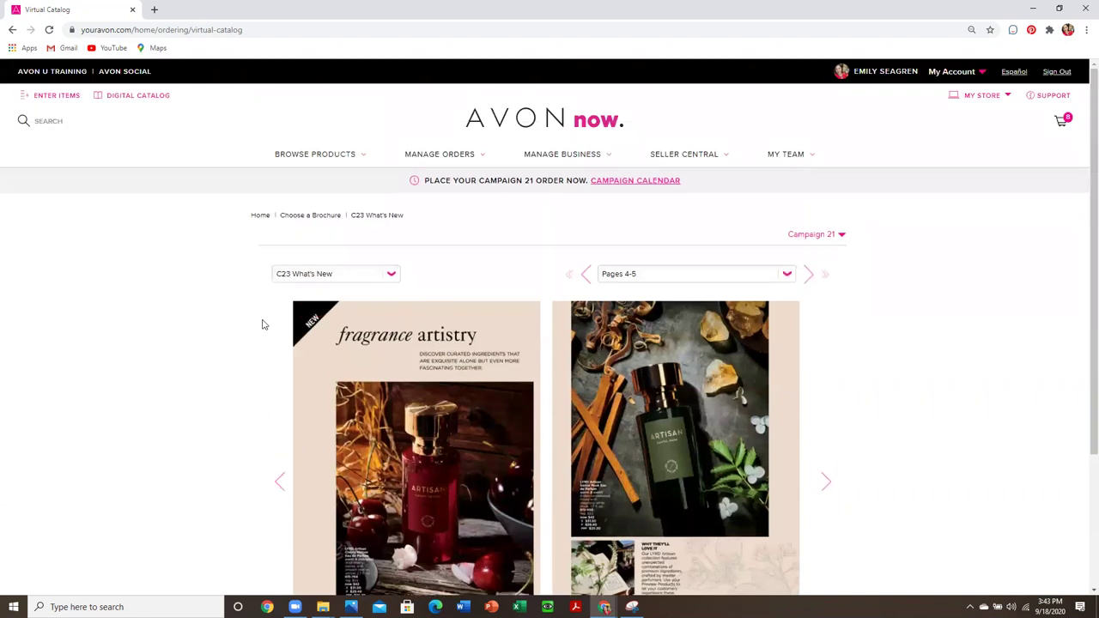
{"action": "left_click", "coordinate": [384, 276]}
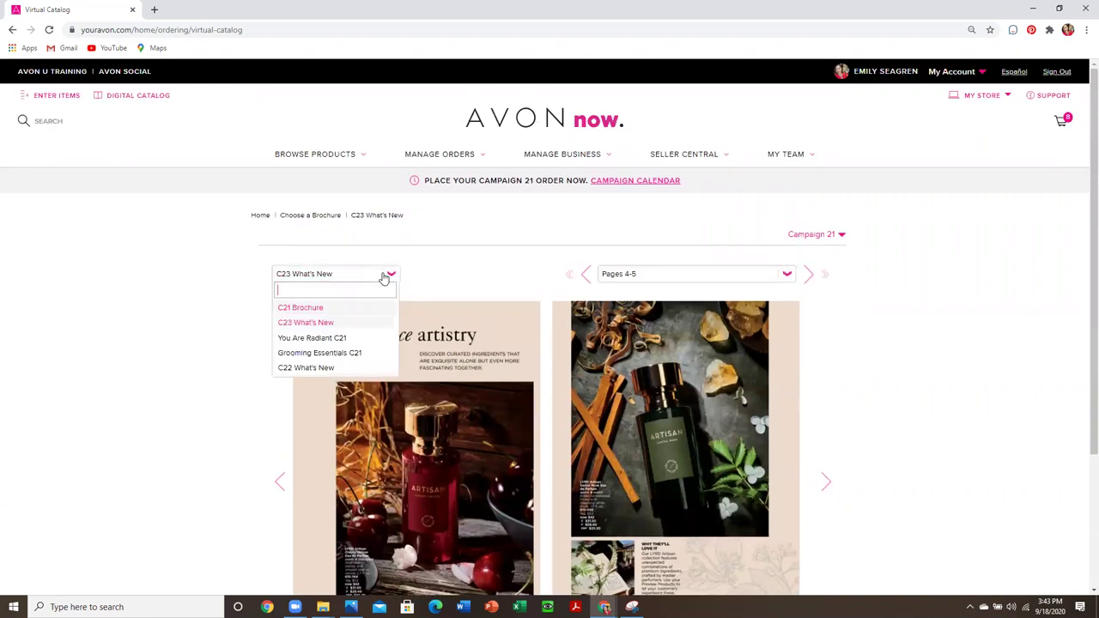
{"action": "left_click", "coordinate": [320, 369]}
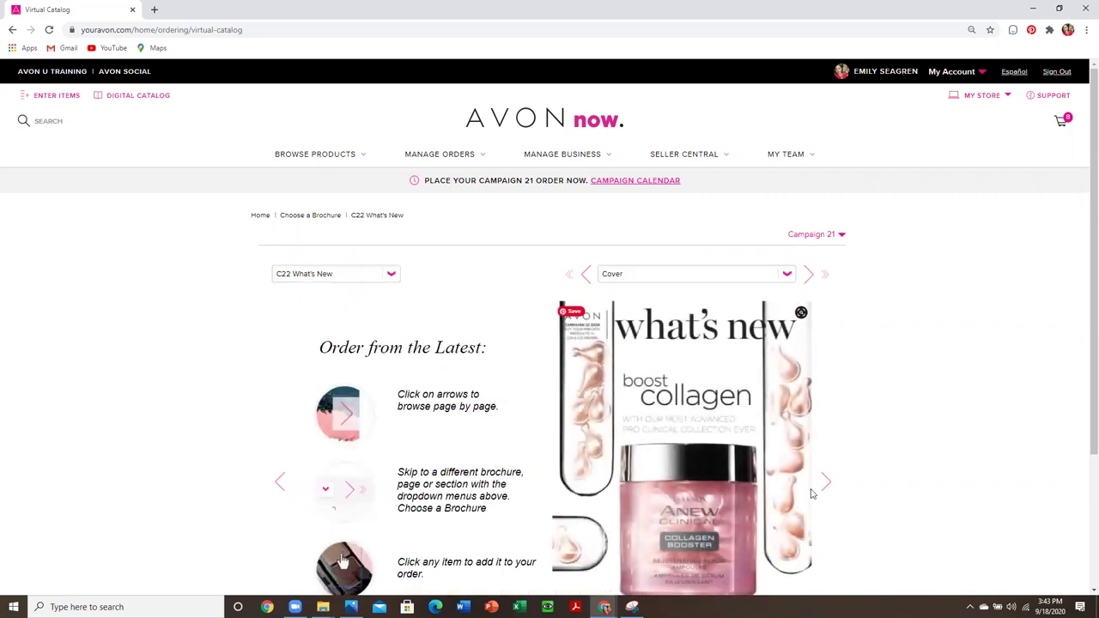
{"action": "scroll", "coordinate": [762, 421], "scroll_direction": "down", "scroll_amount": 2}
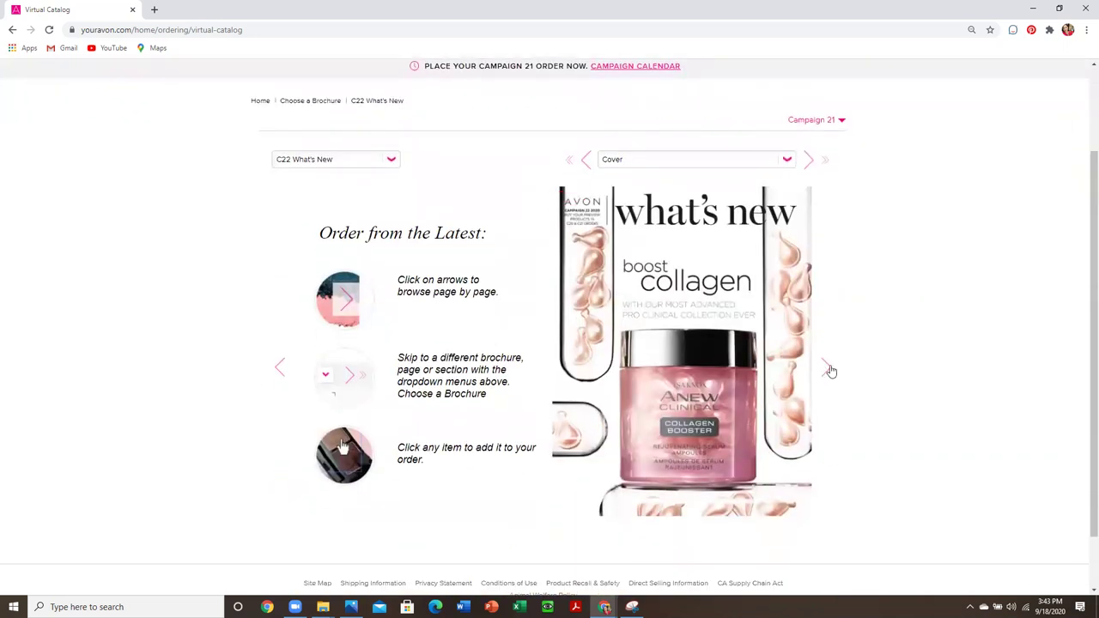
{"action": "left_click", "coordinate": [825, 367]}
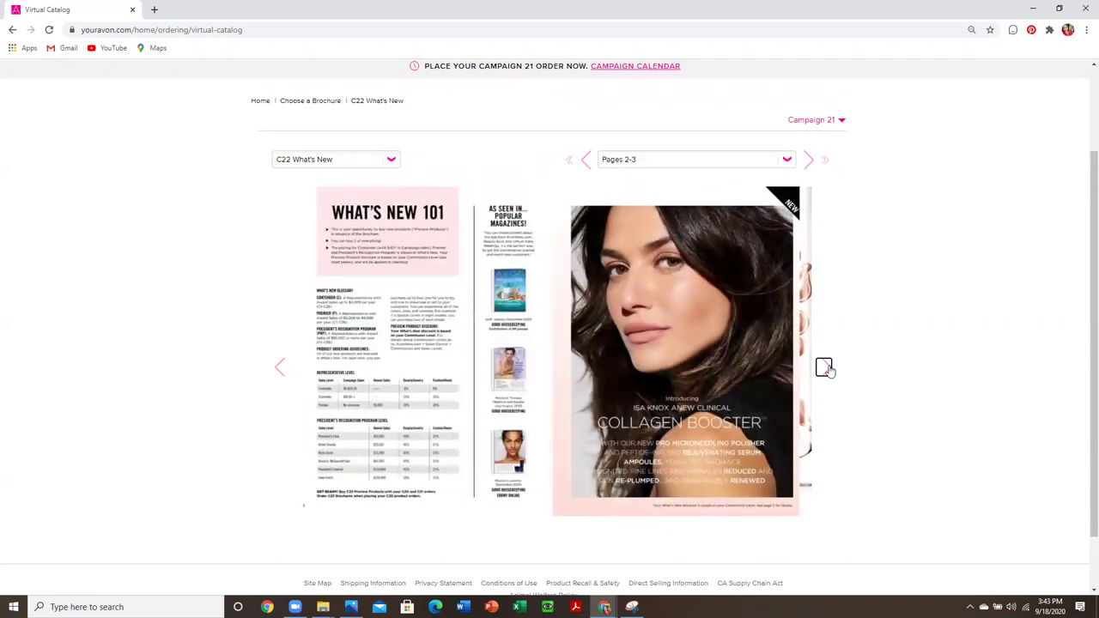
{"action": "left_click", "coordinate": [825, 368]}
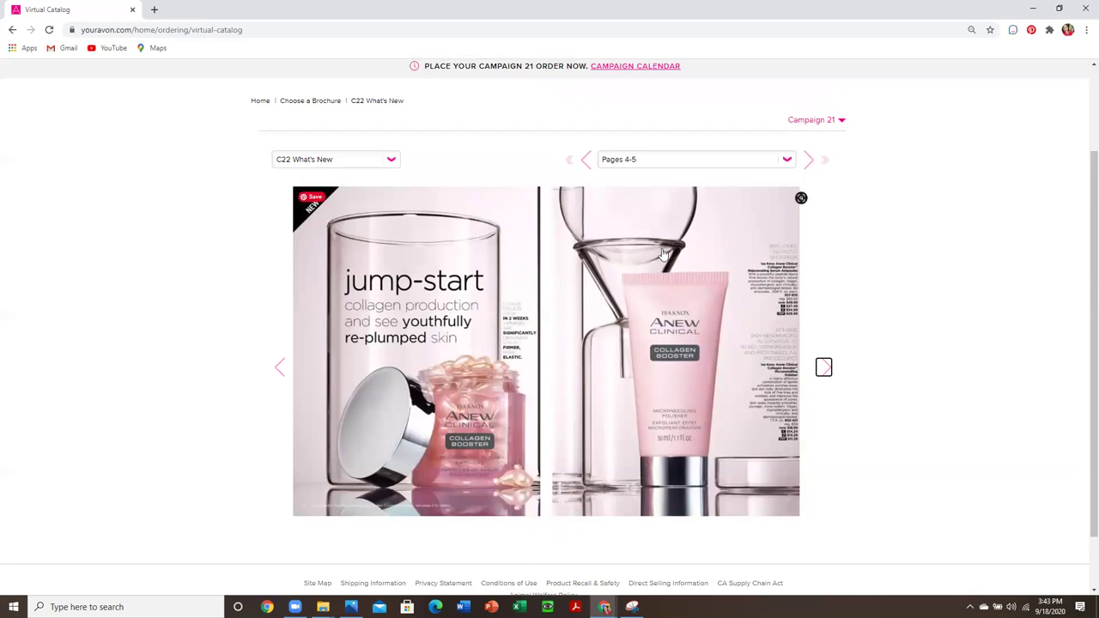
Add the Collagen Booster Microneedling Polisher and $49.99 Rejuvenating Serum Ampoule to the order
{"action": "left_click", "coordinate": [676, 353]}
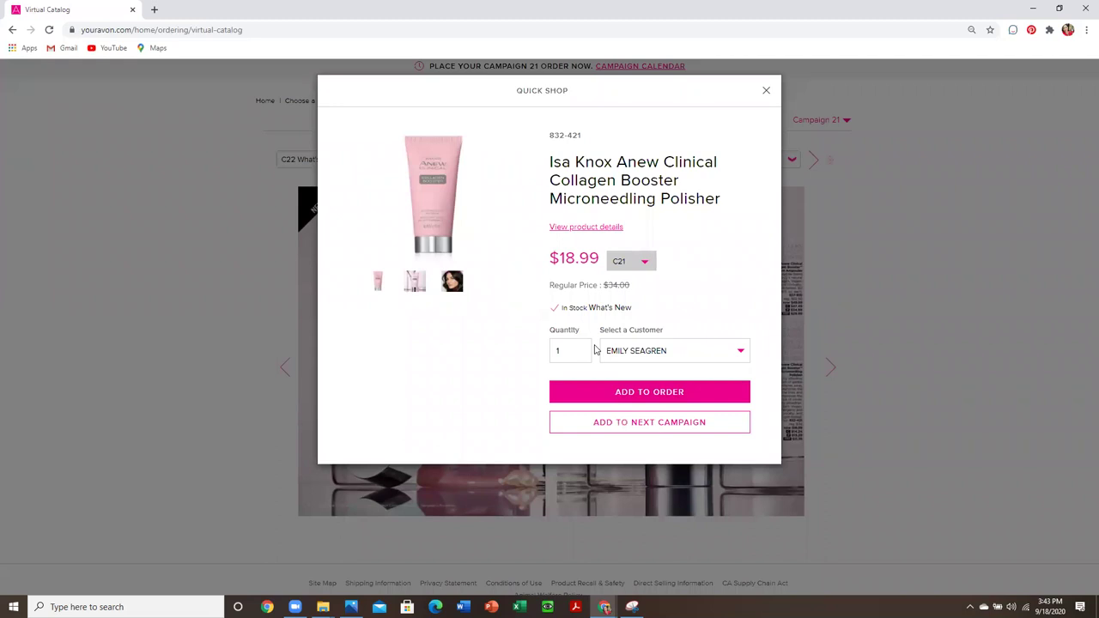
{"action": "left_click", "coordinate": [627, 393]}
{"action": "left_click", "coordinate": [766, 91]}
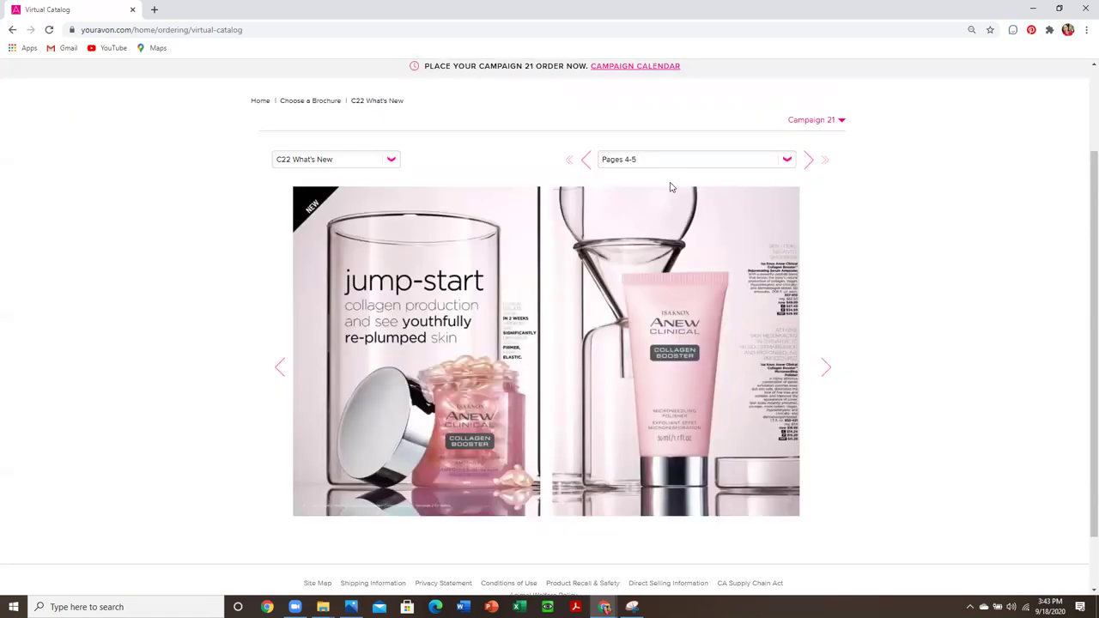
{"action": "left_click", "coordinate": [483, 424]}
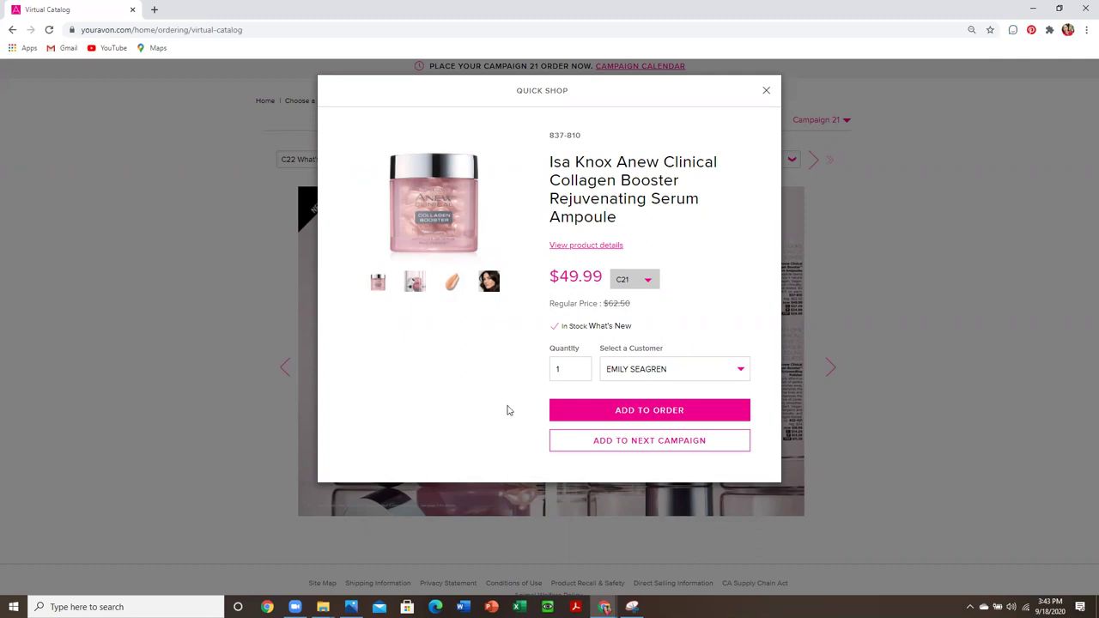
{"action": "left_click", "coordinate": [605, 412]}
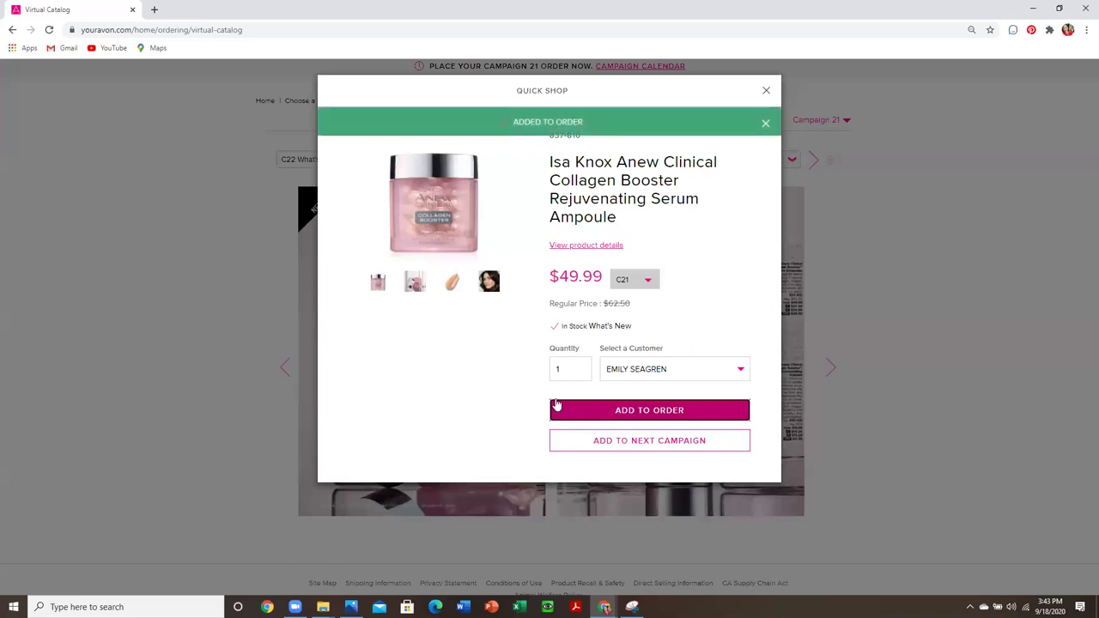
{"action": "left_click", "coordinate": [766, 90]}
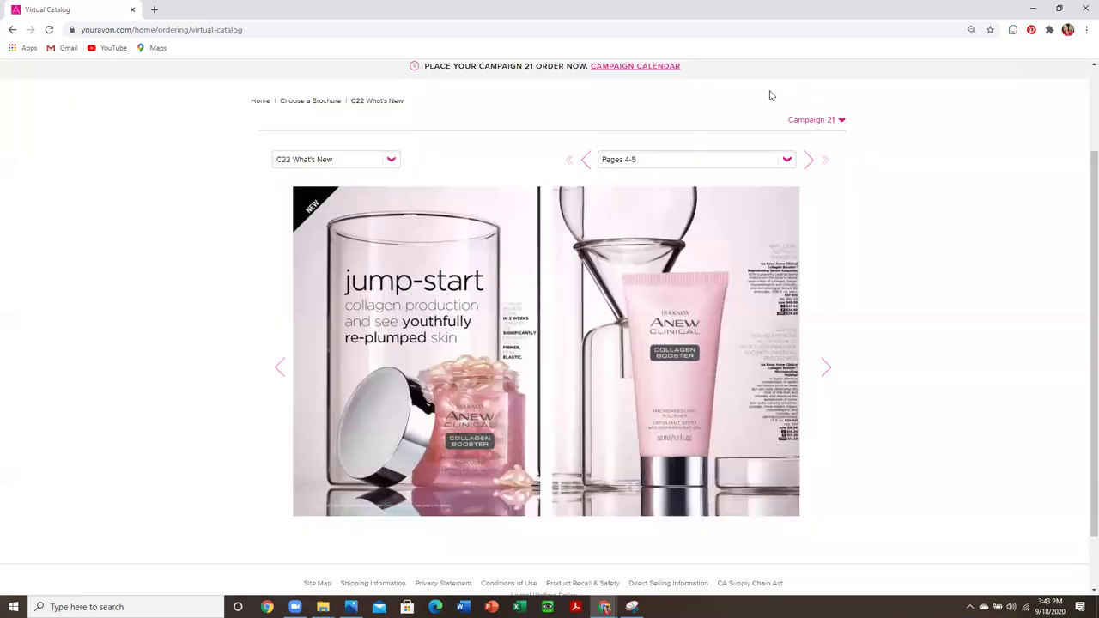
{"action": "scroll", "coordinate": [932, 416], "scroll_direction": "up", "scroll_amount": 2}
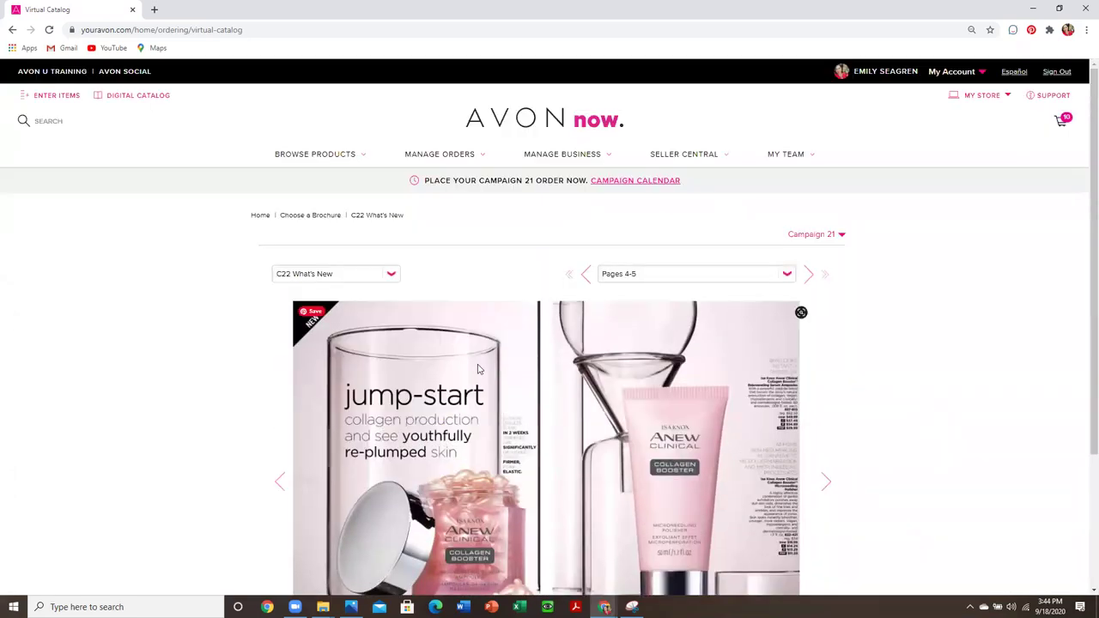
Open the Daily Essentials category from the product categories list
{"action": "left_click", "coordinate": [304, 153]}
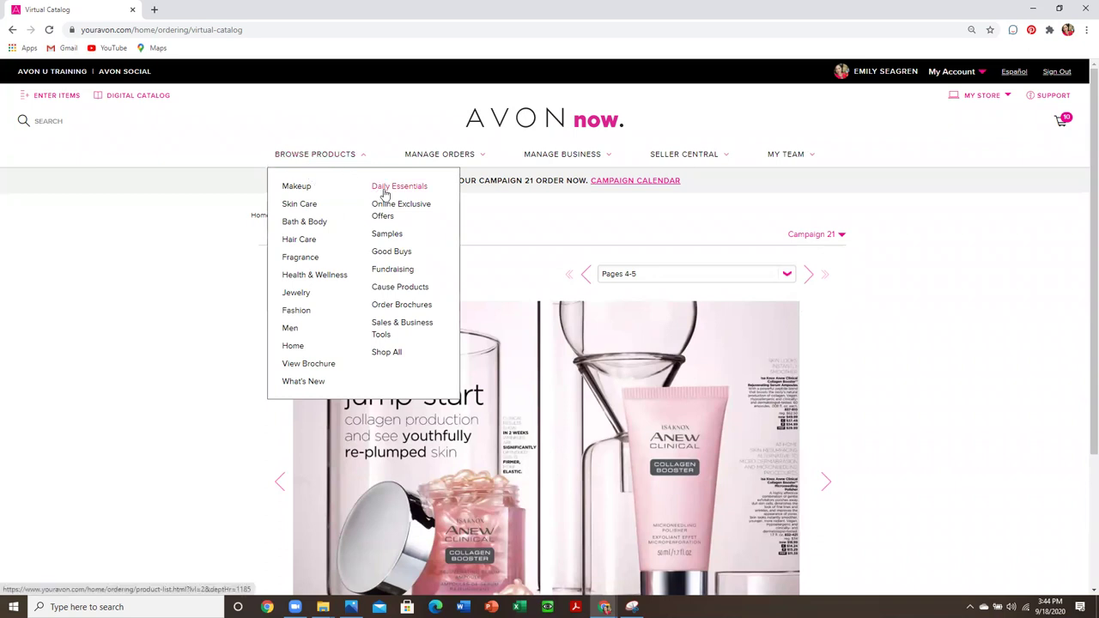
{"action": "left_click", "coordinate": [384, 192]}
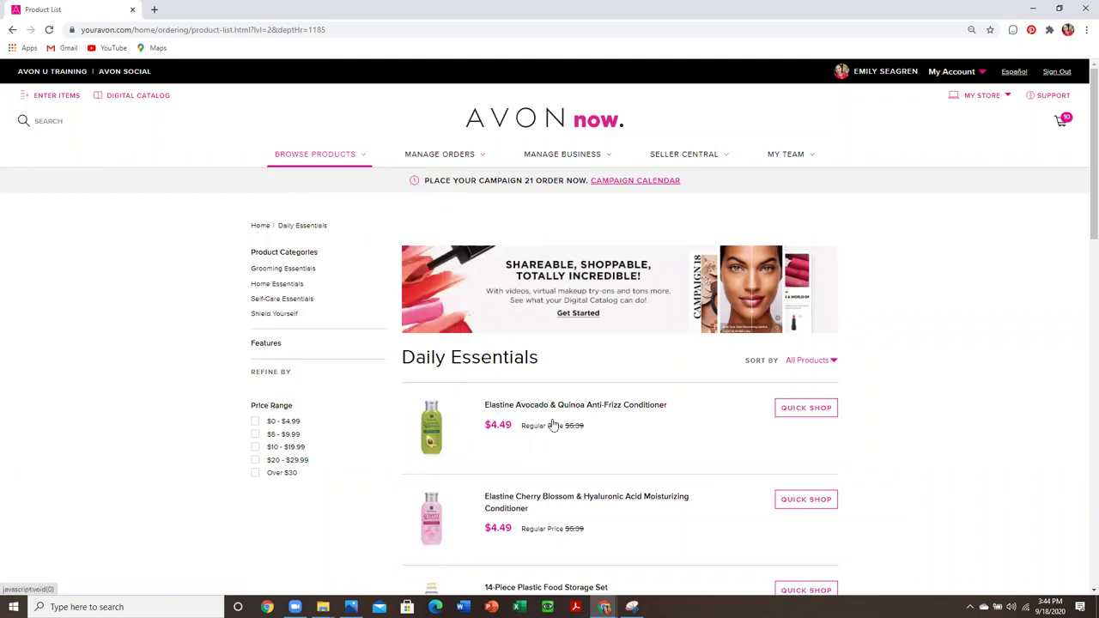
{"action": "scroll", "coordinate": [553, 422], "scroll_direction": "down", "scroll_amount": 3}
{"action": "scroll", "coordinate": [553, 422], "scroll_direction": "down", "scroll_amount": 2}
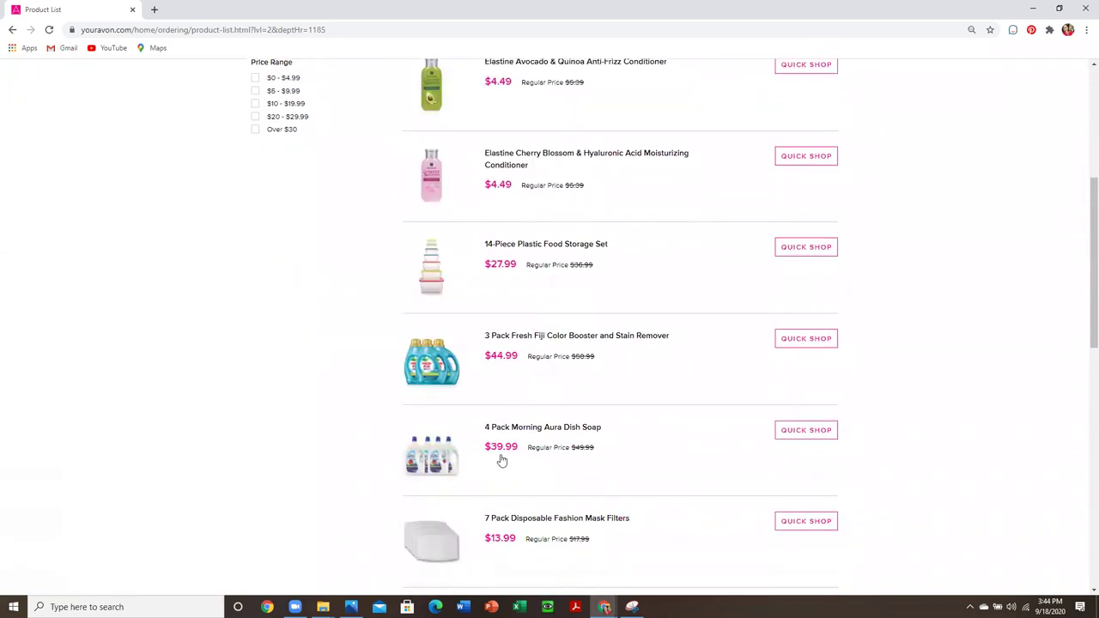
{"action": "scroll", "coordinate": [490, 452], "scroll_direction": "up", "scroll_amount": 1}
{"action": "scroll", "coordinate": [490, 450], "scroll_direction": "up", "scroll_amount": 2}
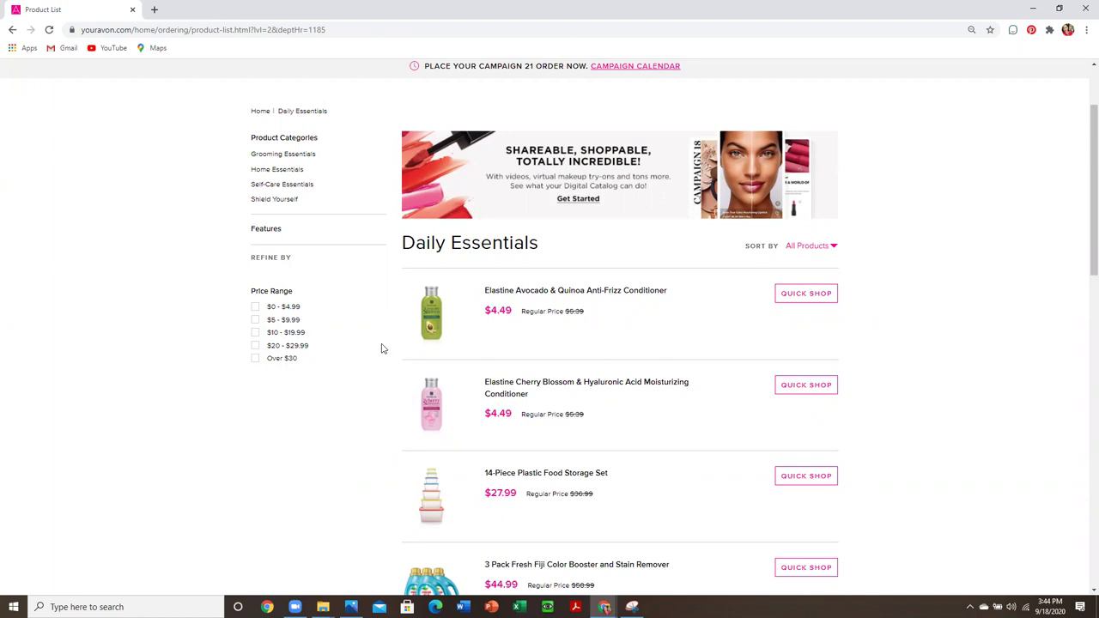
{"action": "scroll", "coordinate": [382, 333], "scroll_direction": "down", "scroll_amount": 3}
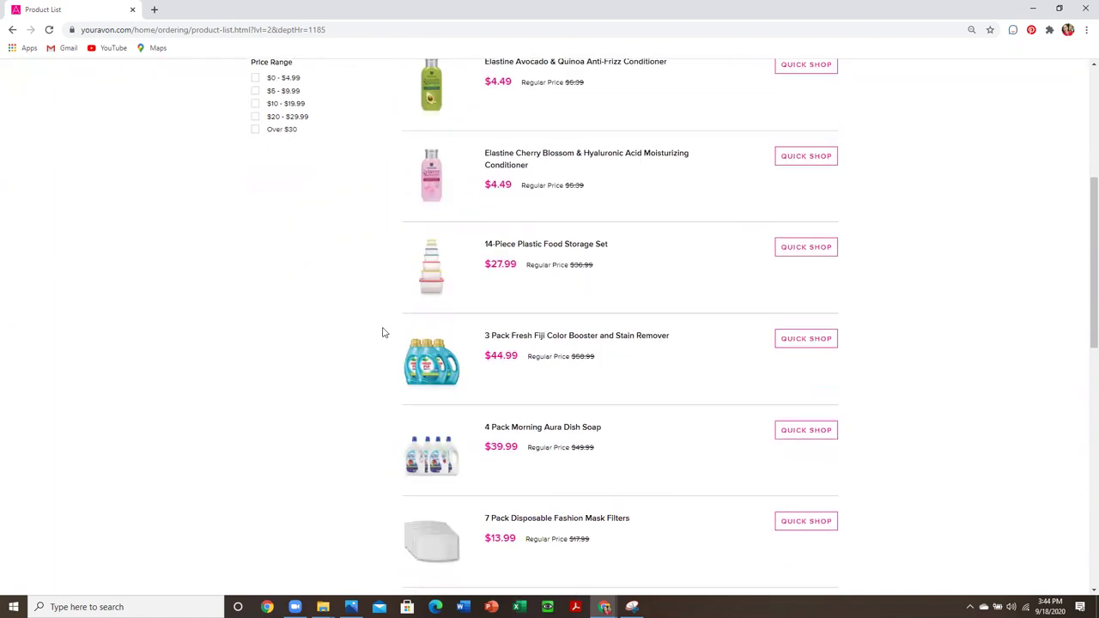
{"action": "scroll", "coordinate": [382, 333], "scroll_direction": "down", "scroll_amount": 2}
{"action": "scroll", "coordinate": [382, 333], "scroll_direction": "up", "scroll_amount": 6}
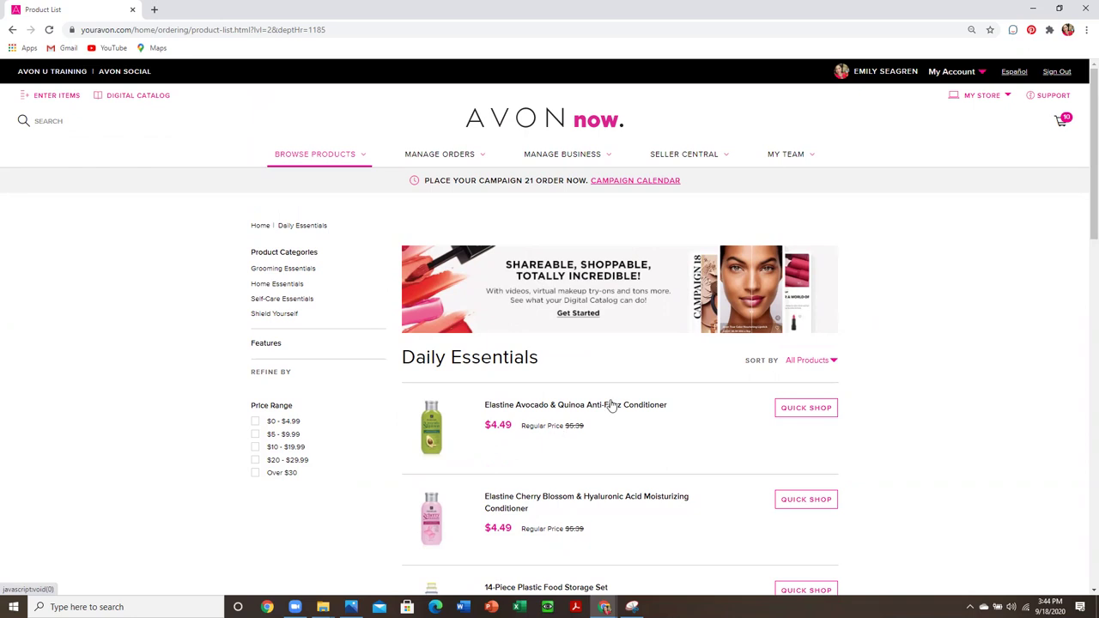
Scroll through the Daily Essentials items, including $4.49 Elastine conditioners, and reopen the category list
{"action": "scroll", "coordinate": [599, 493], "scroll_direction": "down", "scroll_amount": 3}
{"action": "scroll", "coordinate": [599, 493], "scroll_direction": "down", "scroll_amount": 4}
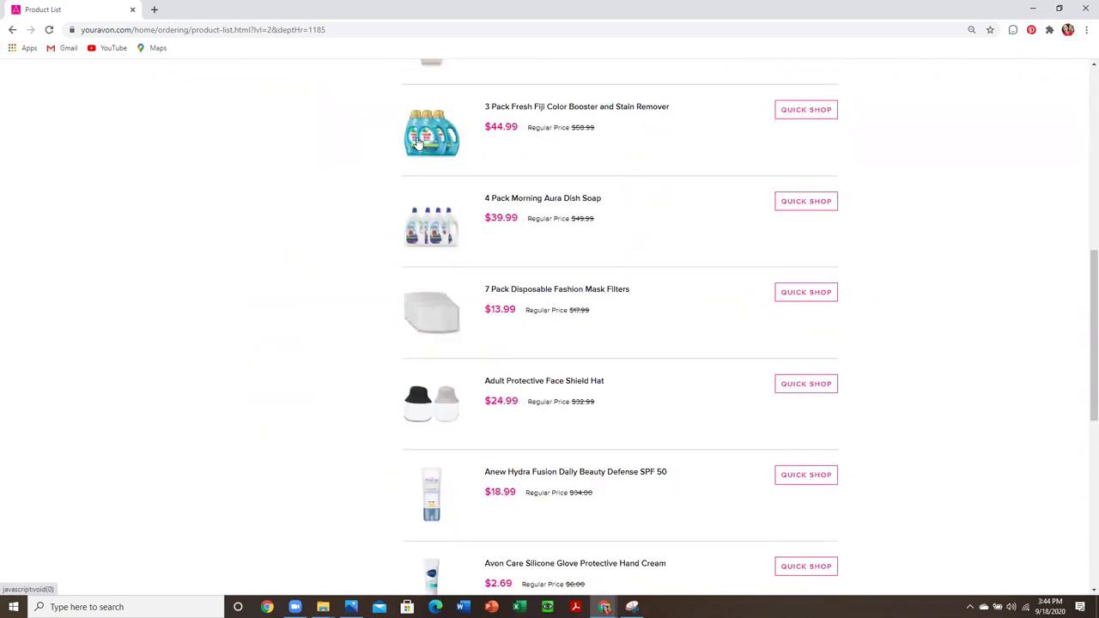
{"action": "scroll", "coordinate": [418, 145], "scroll_direction": "down", "scroll_amount": 3}
{"action": "scroll", "coordinate": [417, 146], "scroll_direction": "down", "scroll_amount": 2}
{"action": "scroll", "coordinate": [418, 147], "scroll_direction": "down", "scroll_amount": 1}
{"action": "scroll", "coordinate": [419, 148], "scroll_direction": "down", "scroll_amount": 1}
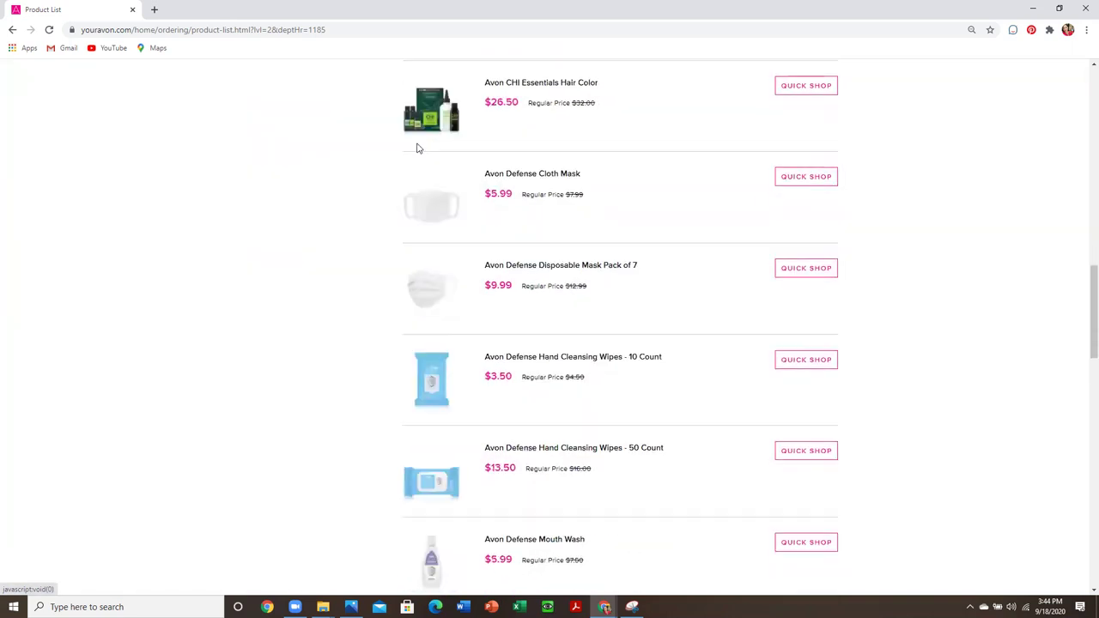
{"action": "scroll", "coordinate": [418, 147], "scroll_direction": "down", "scroll_amount": 1}
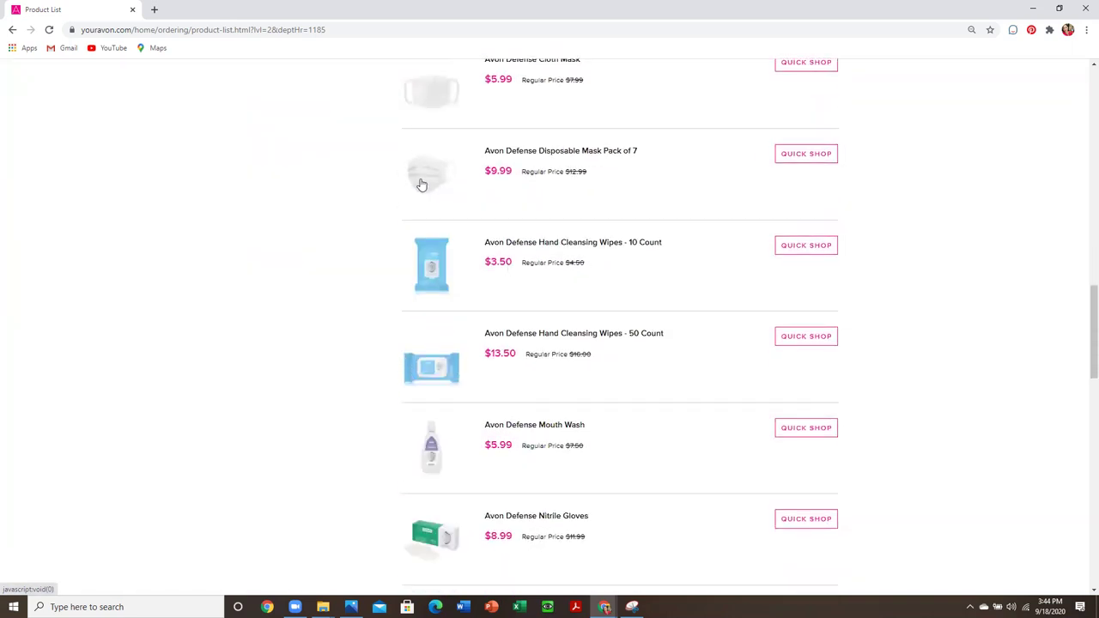
{"action": "scroll", "coordinate": [421, 183], "scroll_direction": "down", "scroll_amount": 2}
{"action": "scroll", "coordinate": [440, 333], "scroll_direction": "down", "scroll_amount": 2}
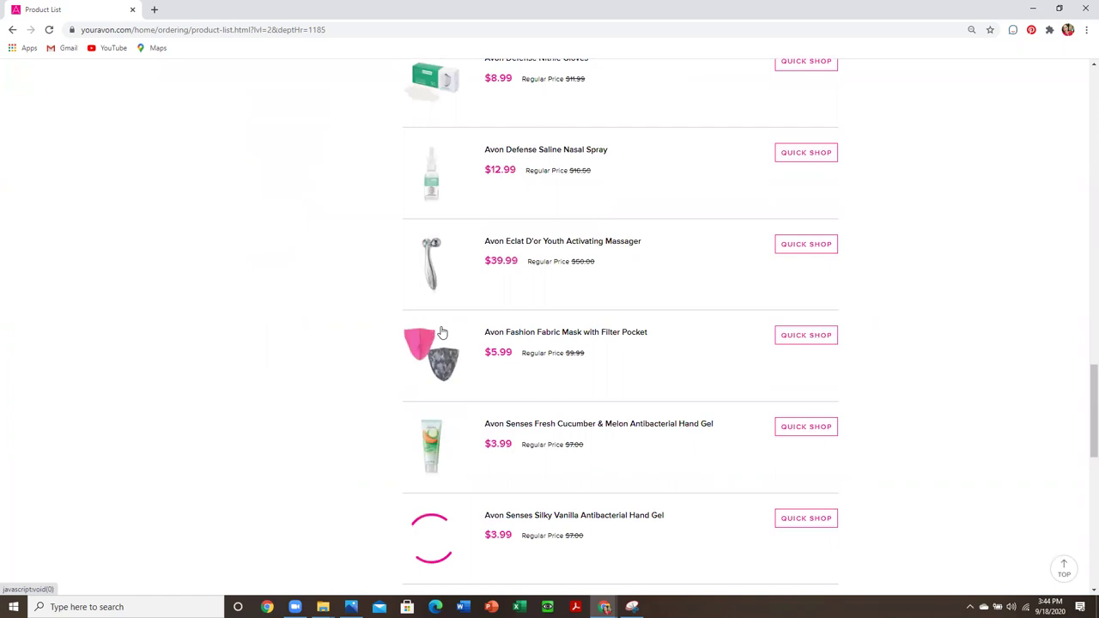
{"action": "scroll", "coordinate": [439, 335], "scroll_direction": "down", "scroll_amount": 3}
{"action": "scroll", "coordinate": [435, 345], "scroll_direction": "down", "scroll_amount": 2}
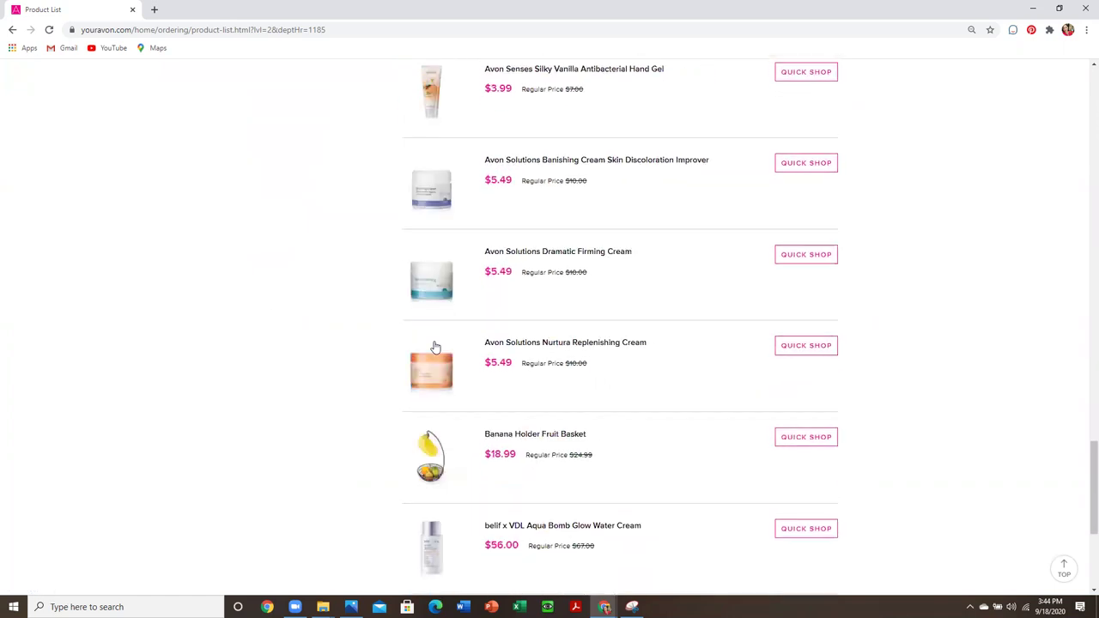
{"action": "scroll", "coordinate": [435, 345], "scroll_direction": "down", "scroll_amount": 1}
{"action": "scroll", "coordinate": [433, 512], "scroll_direction": "up", "scroll_amount": 4}
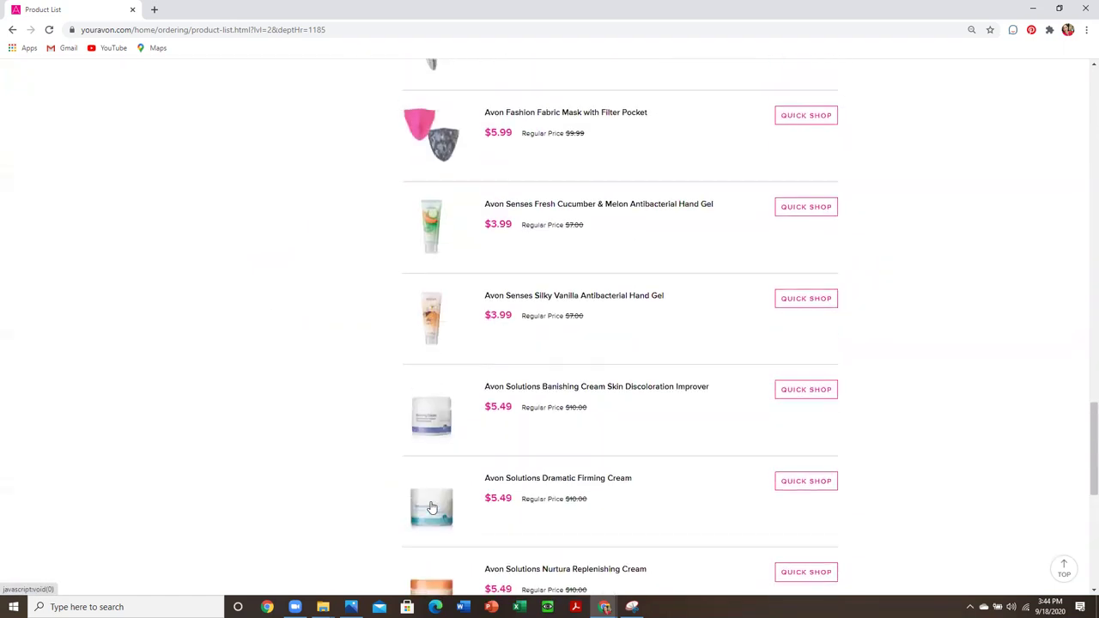
{"action": "scroll", "coordinate": [432, 509], "scroll_direction": "up", "scroll_amount": 1}
{"action": "scroll", "coordinate": [429, 498], "scroll_direction": "up", "scroll_amount": 4}
{"action": "scroll", "coordinate": [430, 498], "scroll_direction": "up", "scroll_amount": 3}
{"action": "scroll", "coordinate": [419, 471], "scroll_direction": "up", "scroll_amount": 2}
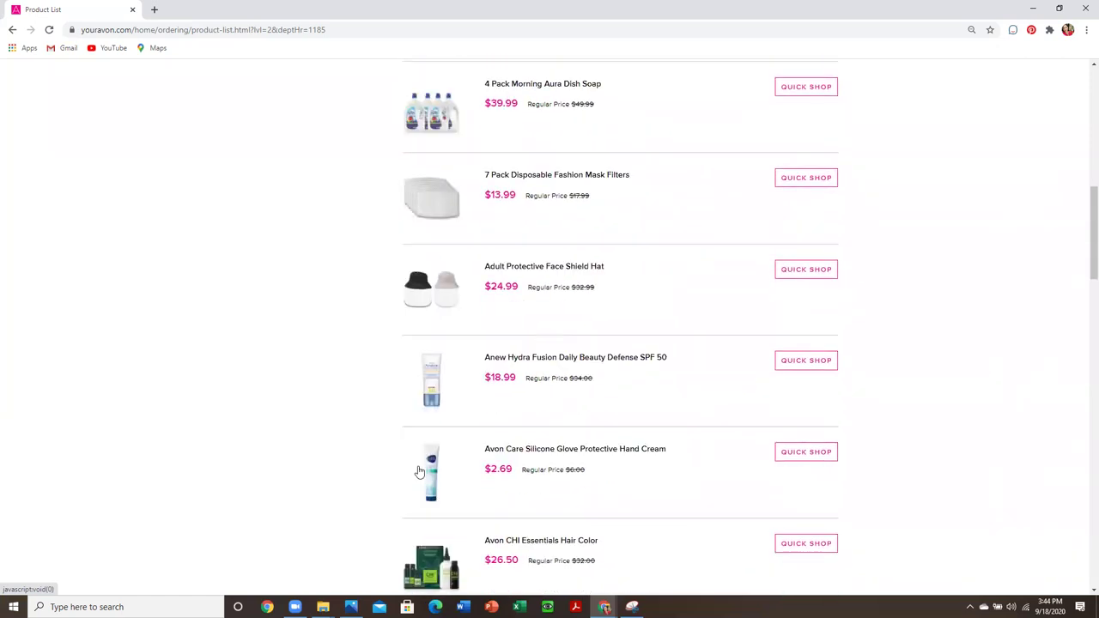
{"action": "scroll", "coordinate": [419, 471], "scroll_direction": "up", "scroll_amount": 3}
{"action": "scroll", "coordinate": [419, 471], "scroll_direction": "up", "scroll_amount": 2}
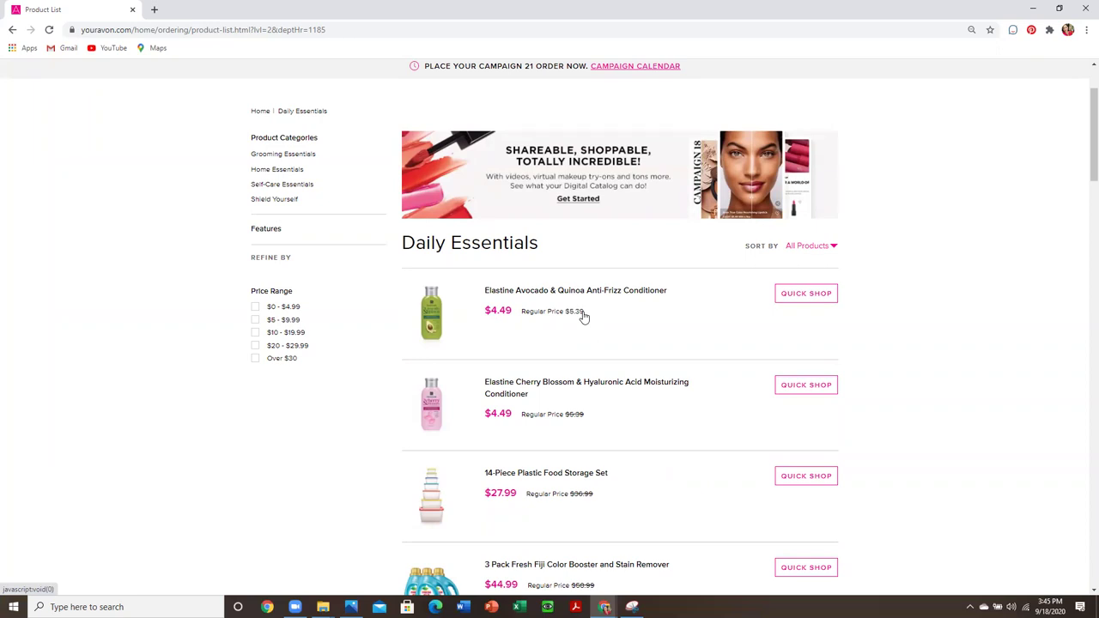
{"action": "scroll", "coordinate": [321, 298], "scroll_direction": "up", "scroll_amount": 1}
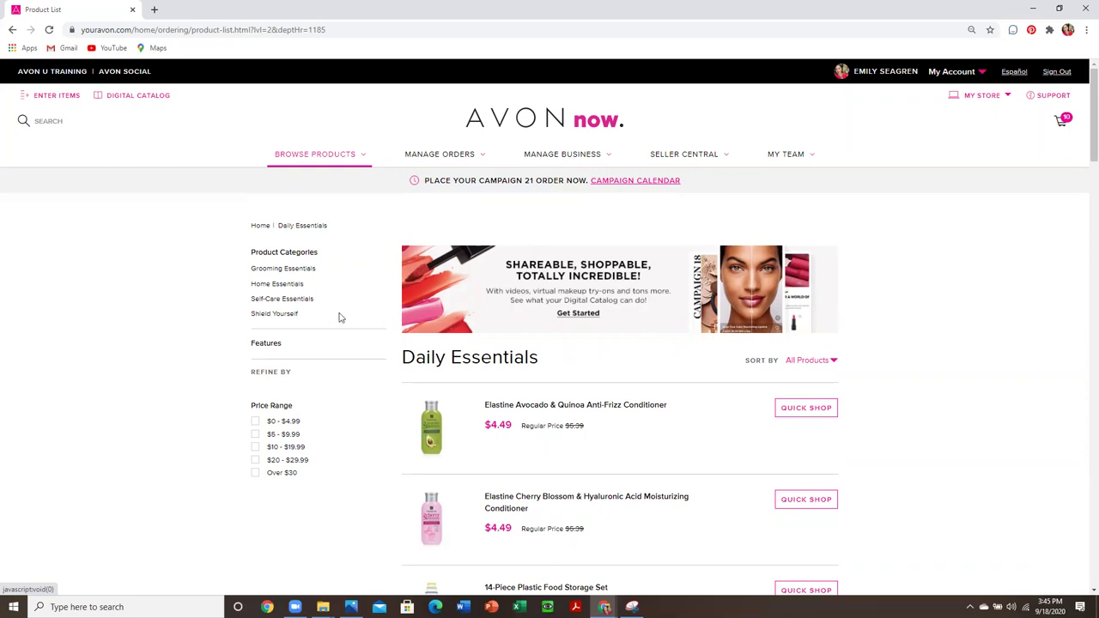
{"action": "left_click", "coordinate": [331, 155]}
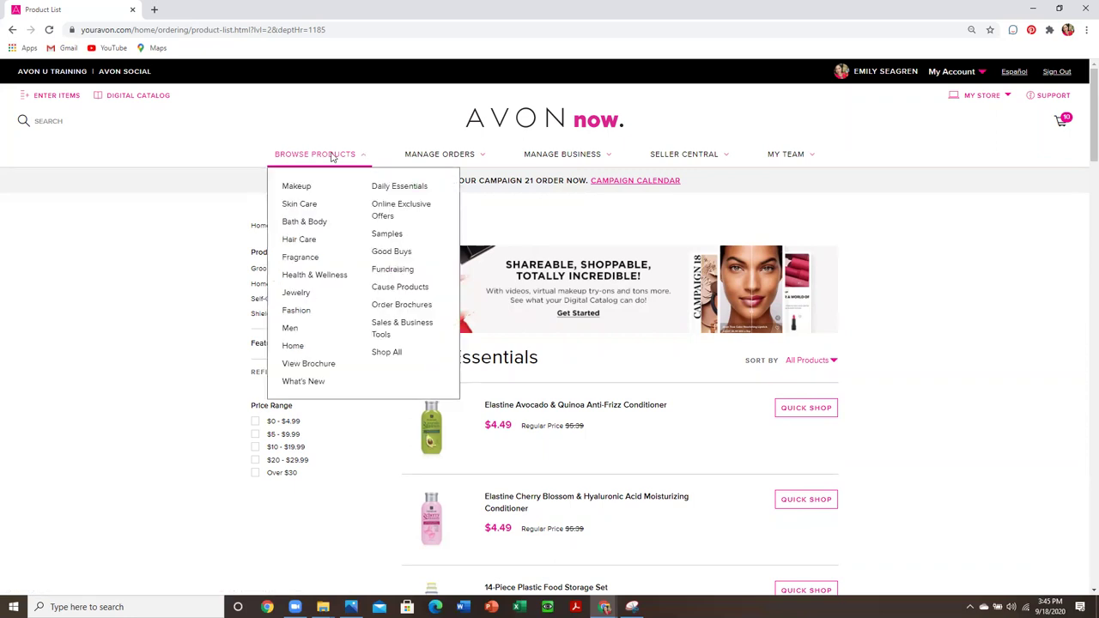
Open the Eye-Catching Essentials Bundle page from Online Exclusive Offers
{"action": "left_click", "coordinate": [381, 217]}
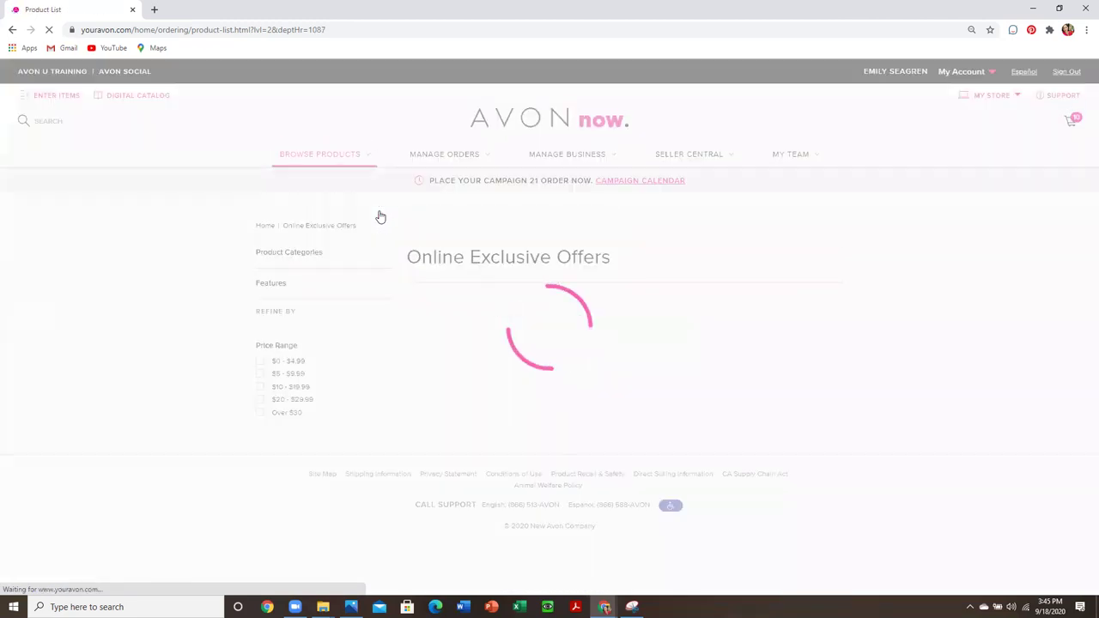
{"action": "scroll", "coordinate": [531, 351], "scroll_direction": "down", "scroll_amount": 1}
{"action": "scroll", "coordinate": [530, 348], "scroll_direction": "down", "scroll_amount": 3}
{"action": "scroll", "coordinate": [528, 345], "scroll_direction": "up", "scroll_amount": 1}
{"action": "scroll", "coordinate": [527, 343], "scroll_direction": "up", "scroll_amount": 2}
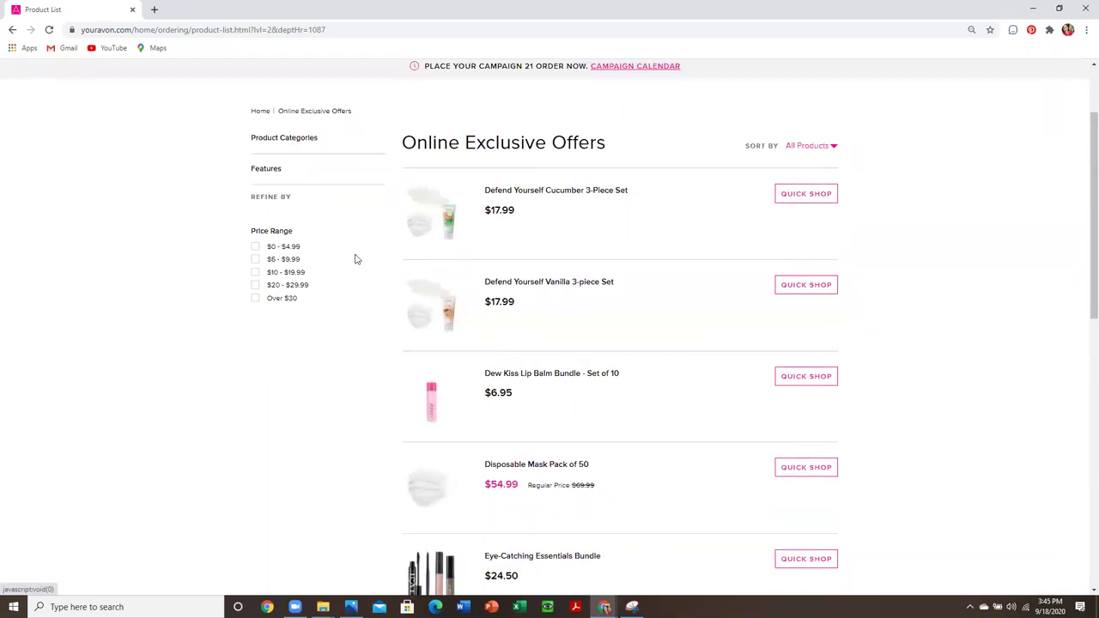
{"action": "scroll", "coordinate": [444, 289], "scroll_direction": "down", "scroll_amount": 2}
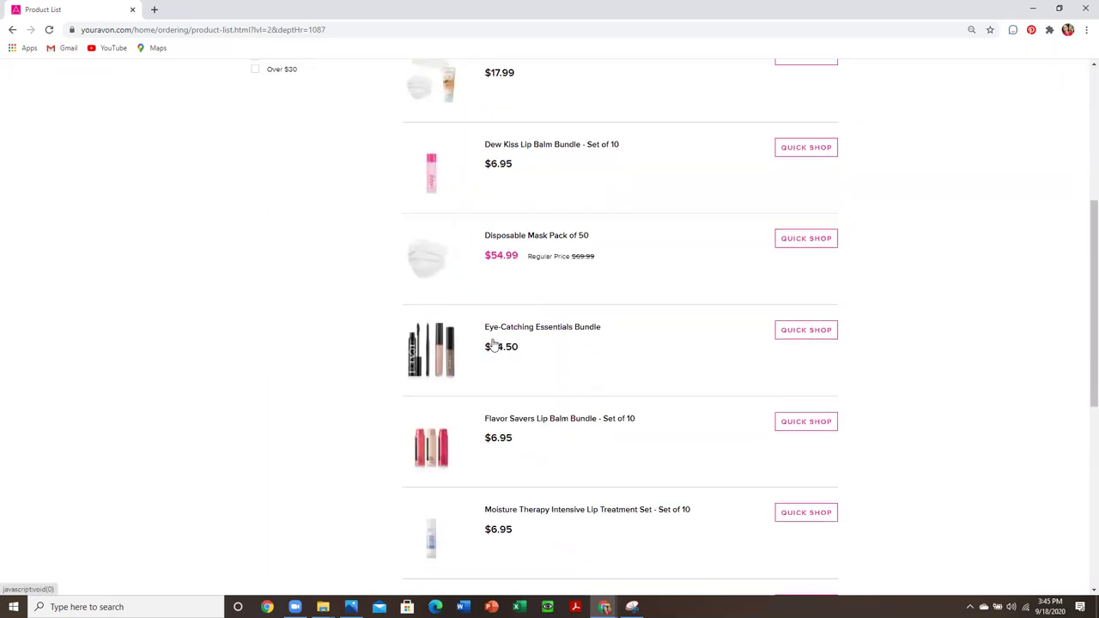
{"action": "left_click", "coordinate": [581, 334]}
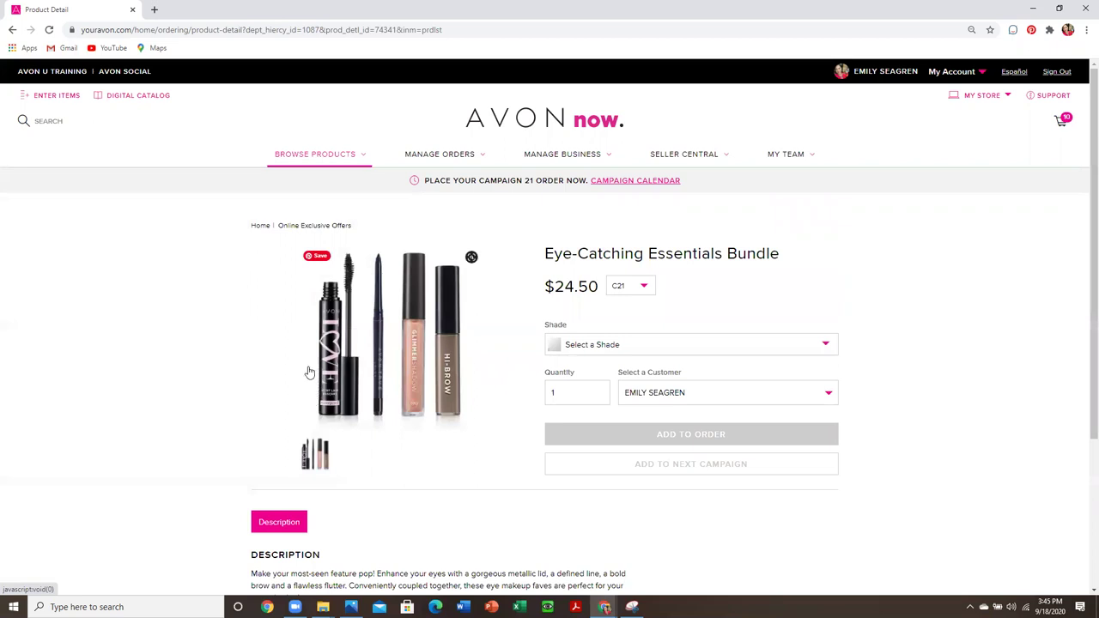
{"action": "scroll", "coordinate": [309, 372], "scroll_direction": "down", "scroll_amount": 2}
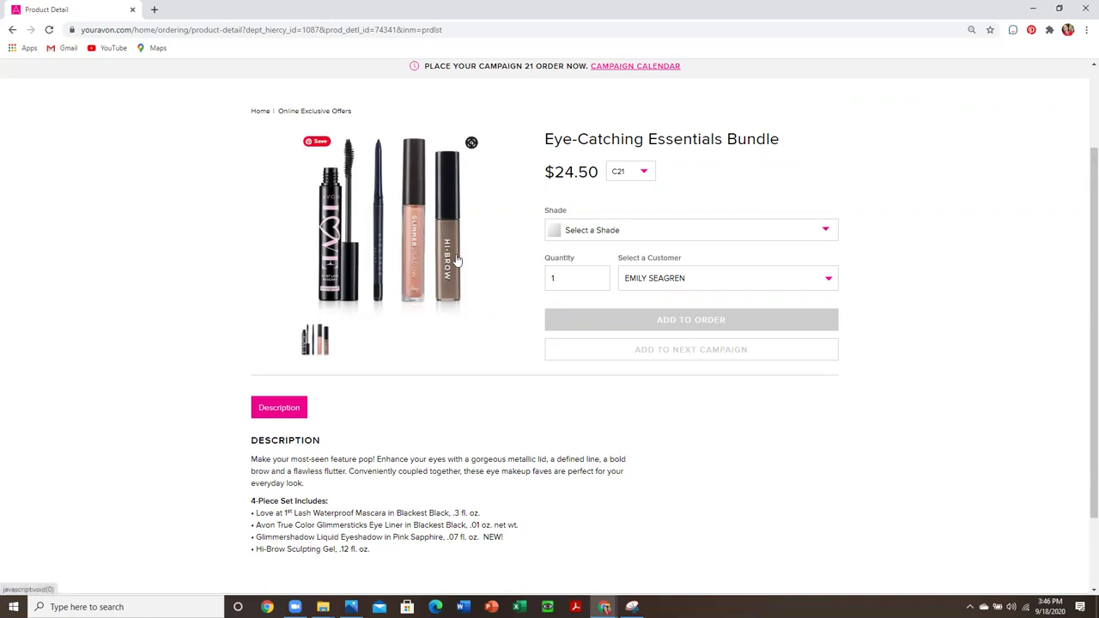
Choose the Soft Brown shade and add the $24.50 bundle to the order
{"action": "left_click", "coordinate": [599, 229]}
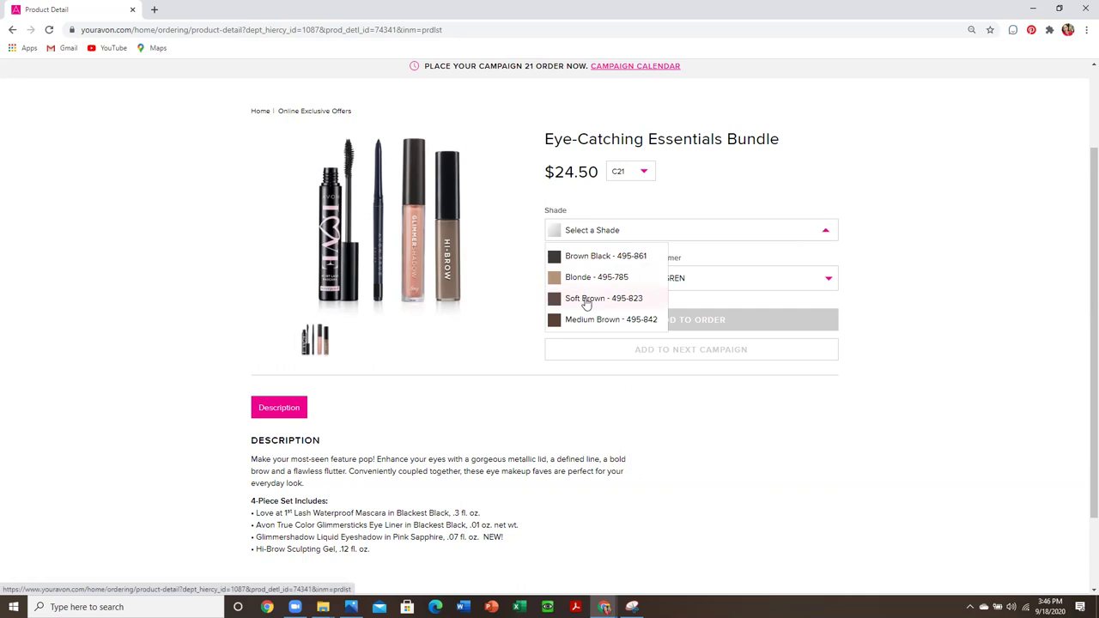
{"action": "left_click", "coordinate": [587, 299]}
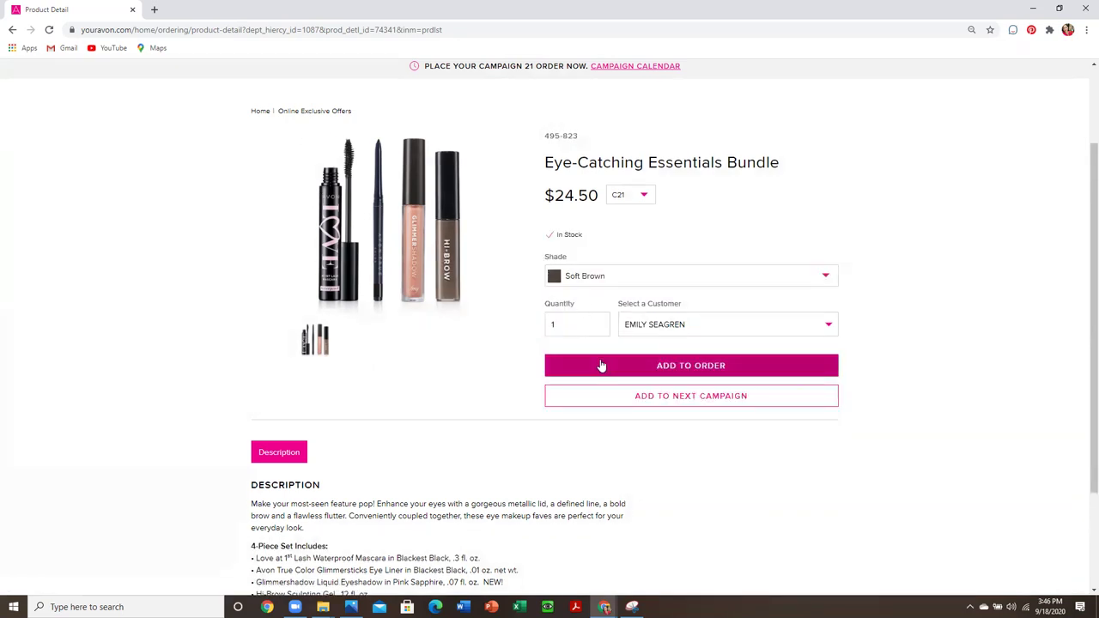
{"action": "left_click", "coordinate": [601, 366]}
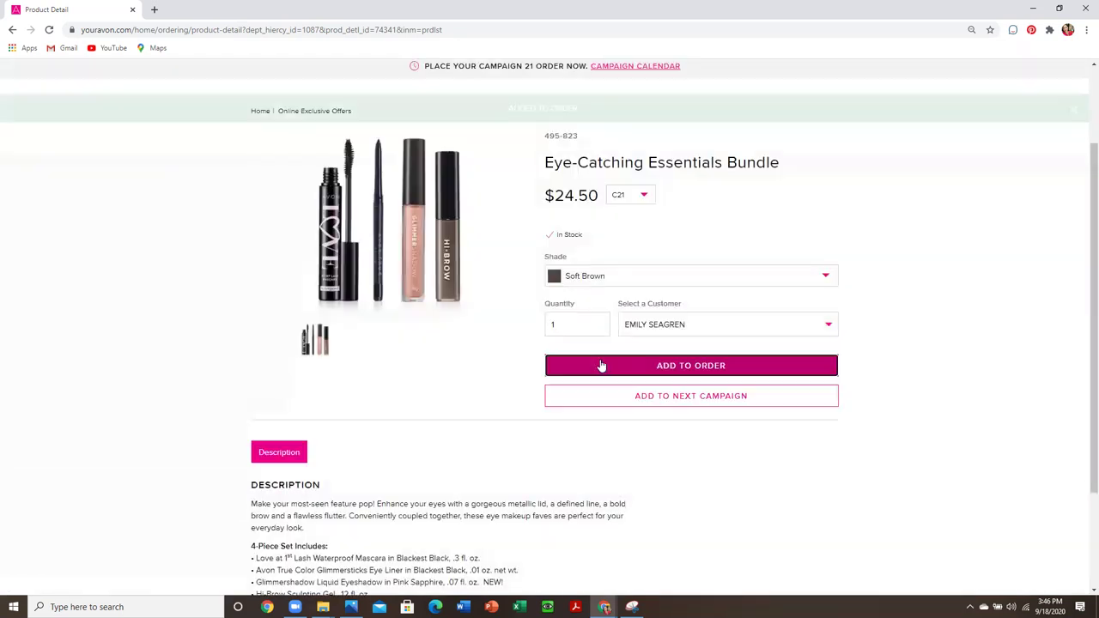
{"action": "scroll", "coordinate": [950, 317], "scroll_direction": "up", "scroll_amount": 2}
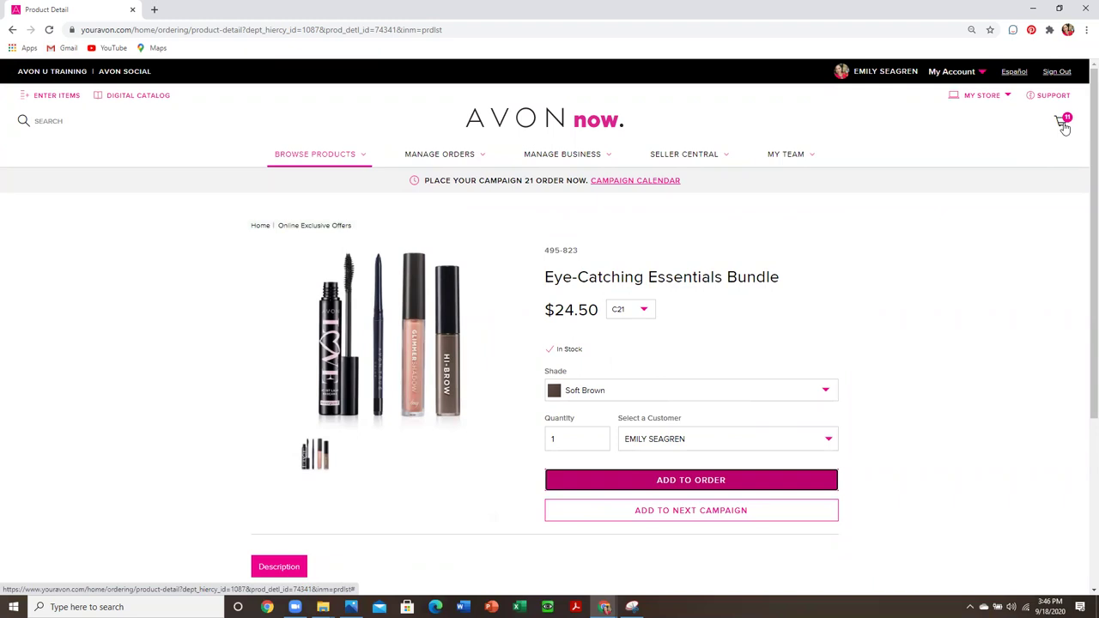
Open My Open Orders from the cart icon and highlight the with-offers total
{"action": "left_click", "coordinate": [1064, 126]}
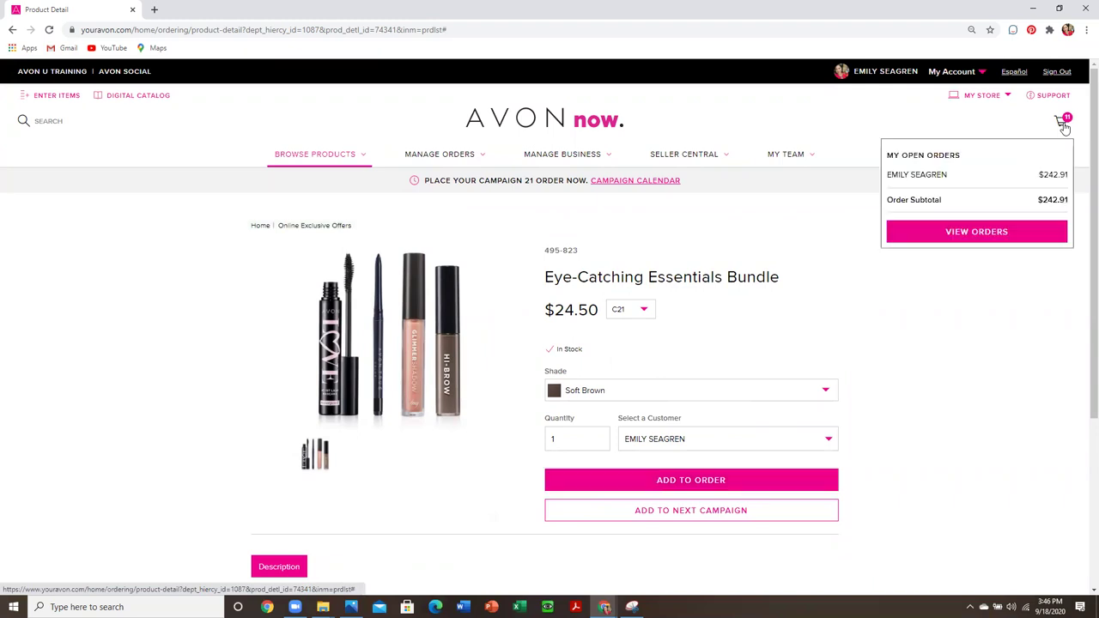
{"action": "left_click", "coordinate": [994, 232]}
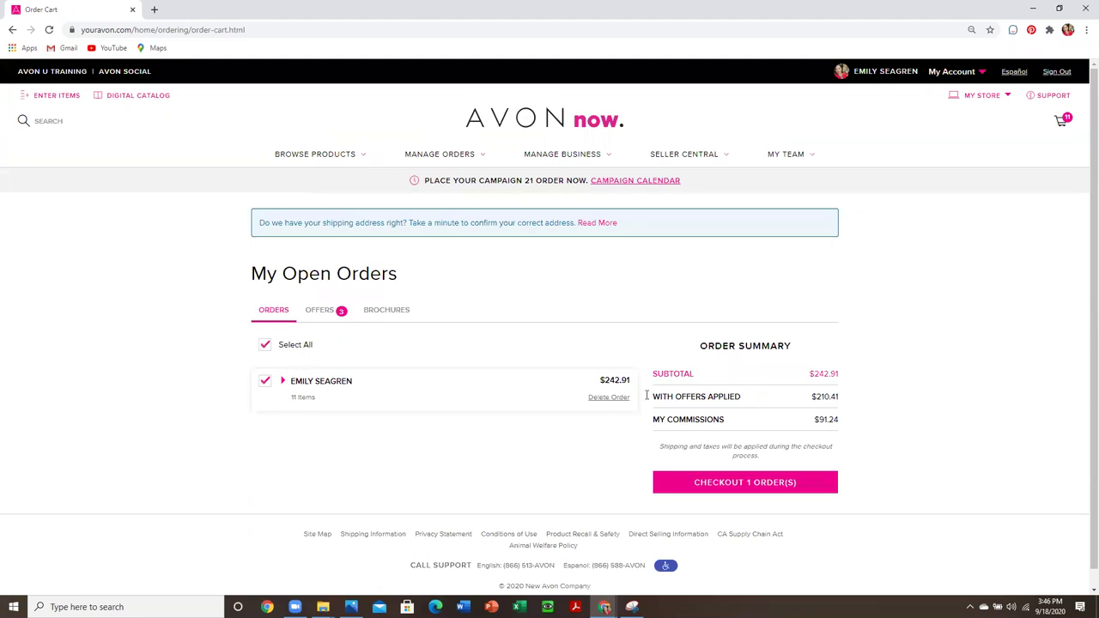
{"action": "left_click_drag", "start_coordinate": [653, 394], "coordinate": [742, 397]}
{"action": "left_click", "coordinate": [722, 393]}
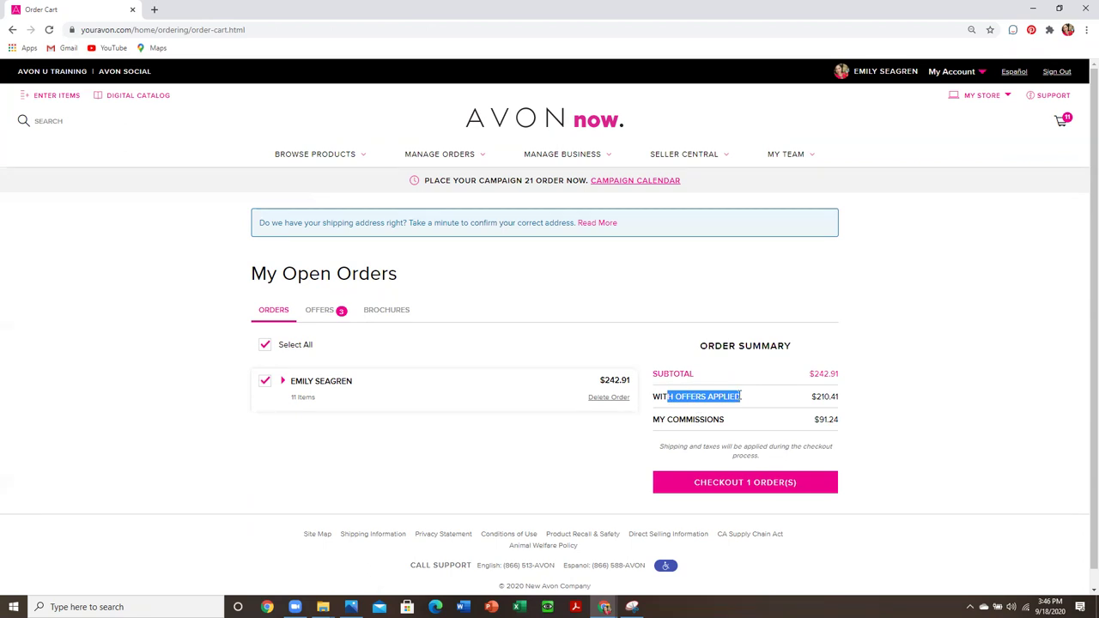
Expand the order to review its 11 items at $242.91, then dismiss the Chrome notification
{"action": "left_click", "coordinate": [813, 395]}
{"action": "left_click", "coordinate": [297, 388]}
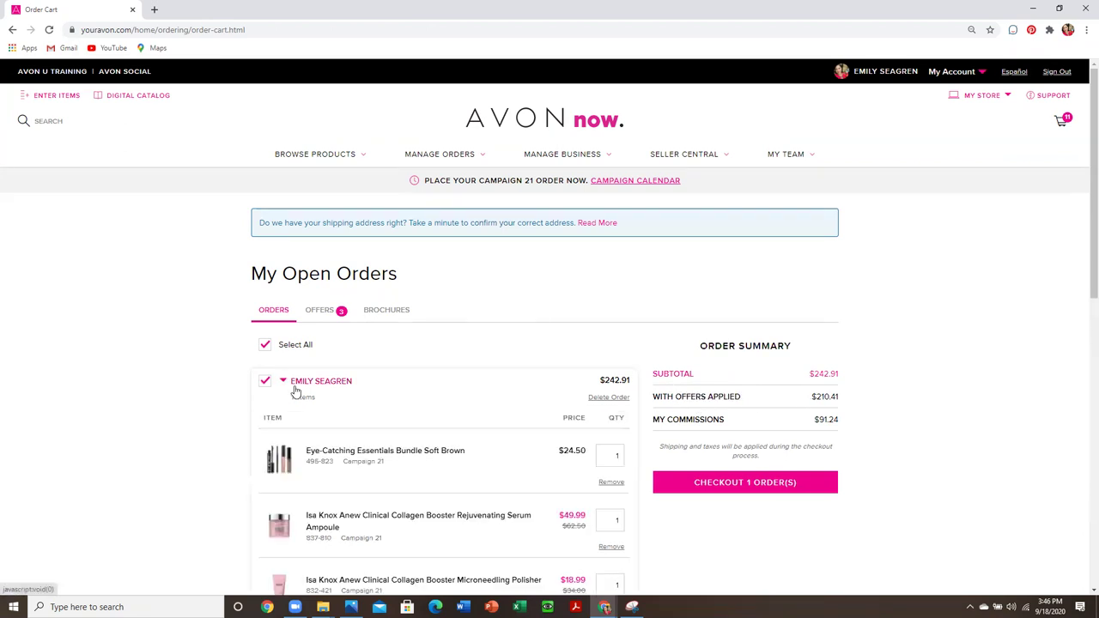
{"action": "scroll", "coordinate": [295, 421], "scroll_direction": "down", "scroll_amount": 4}
{"action": "scroll", "coordinate": [305, 429], "scroll_direction": "up", "scroll_amount": 2}
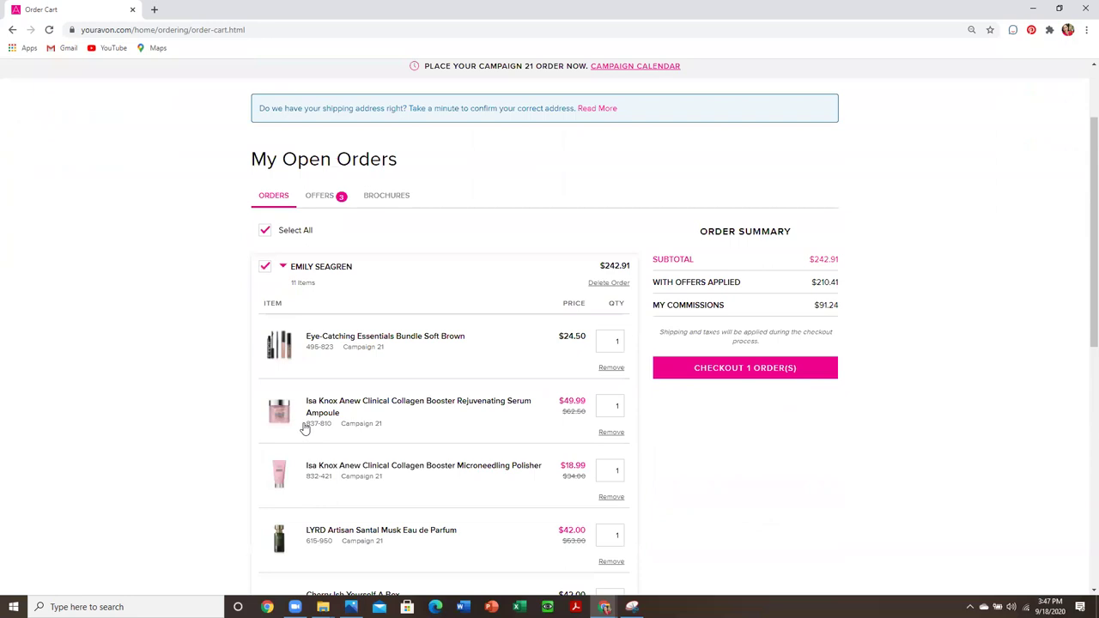
{"action": "scroll", "coordinate": [303, 422], "scroll_direction": "down", "scroll_amount": 4}
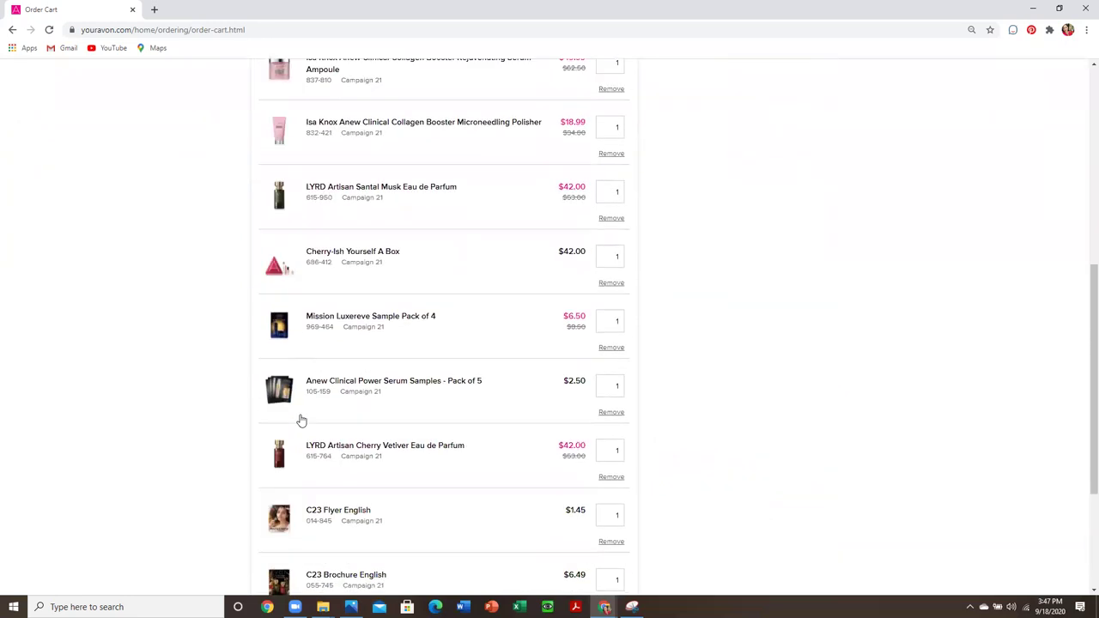
{"action": "scroll", "coordinate": [301, 420], "scroll_direction": "up", "scroll_amount": 5}
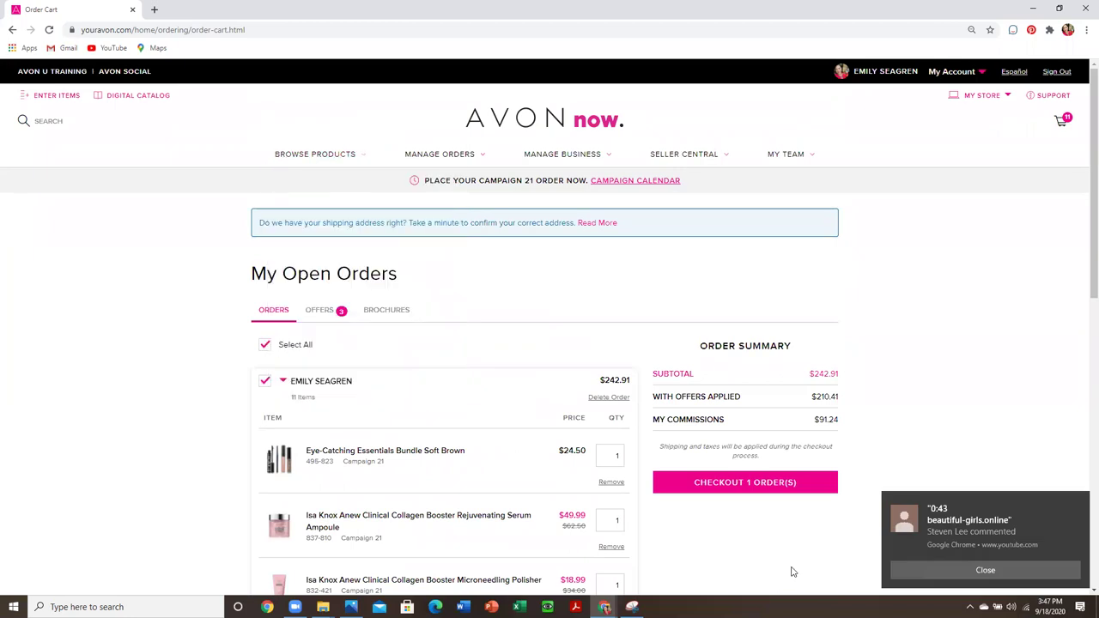
{"action": "left_click", "coordinate": [929, 570]}
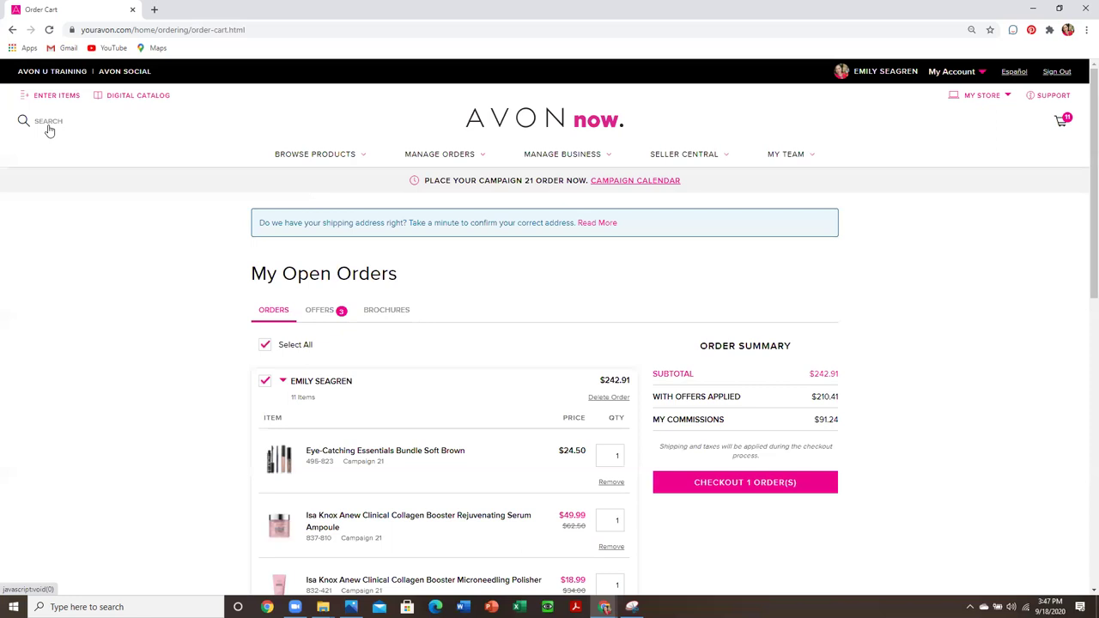
Search 'i det' and add Fresh Fiji Sheet Detergent ($12.99) to the order
{"action": "left_click", "coordinate": [49, 130]}
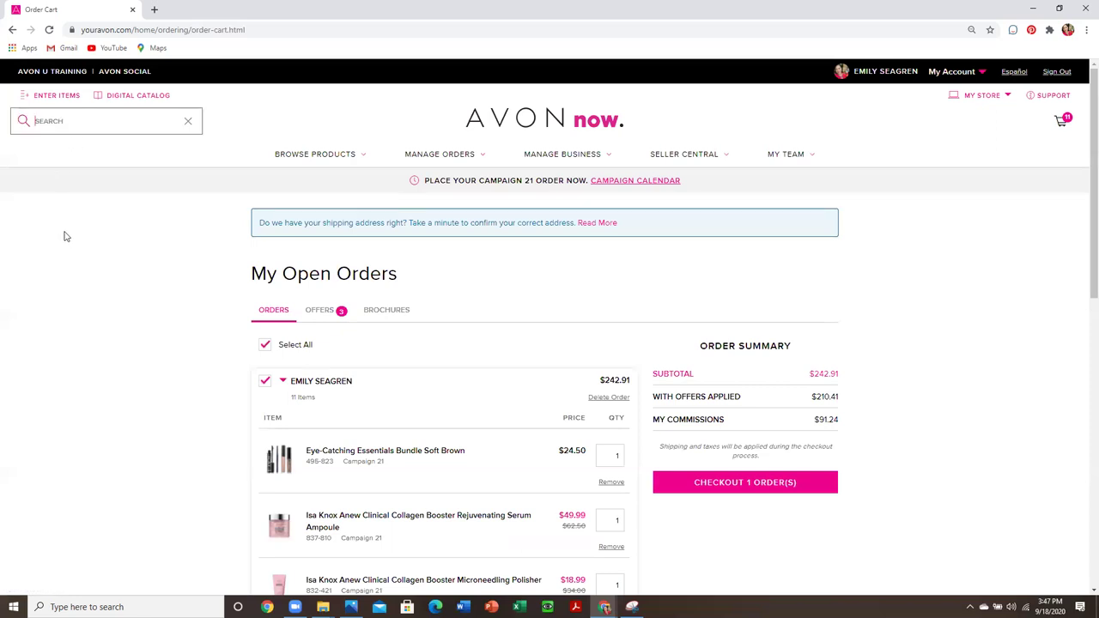
{"action": "type", "text": "ruiji"}
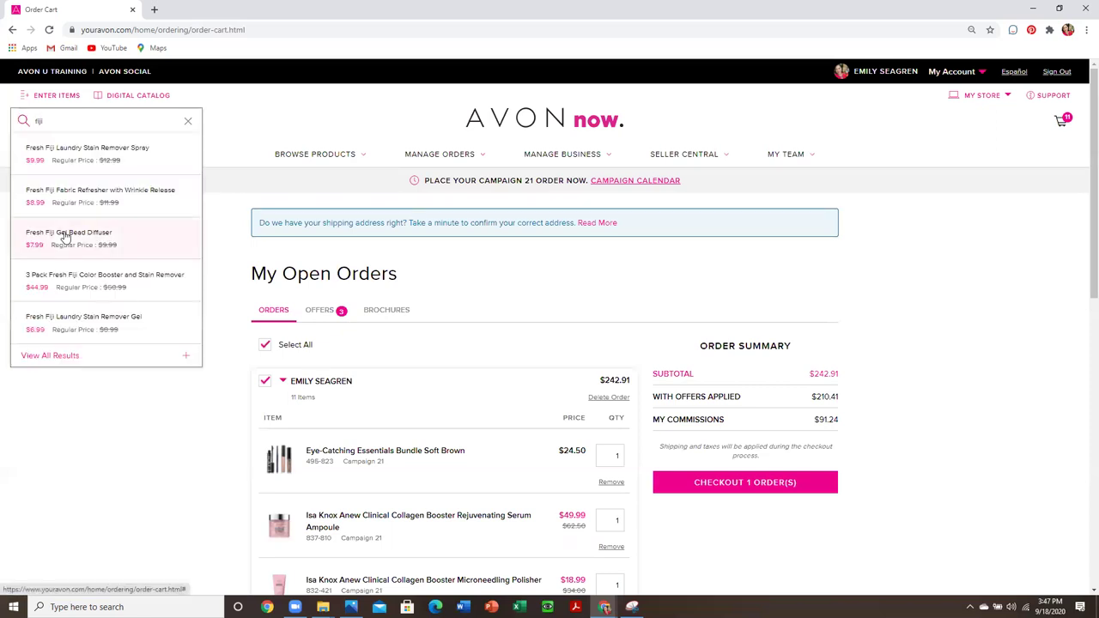
{"action": "type", "text": " det"}
{"action": "left_click", "coordinate": [158, 215]}
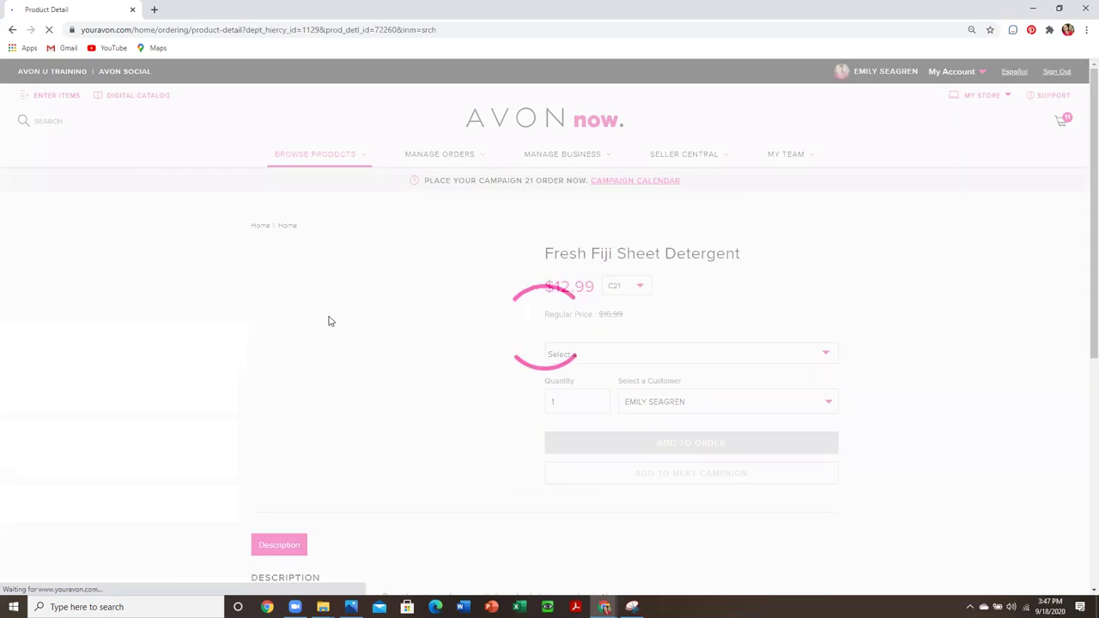
{"action": "left_click", "coordinate": [667, 440]}
{"action": "mouse_move", "coordinate": [316, 154]}
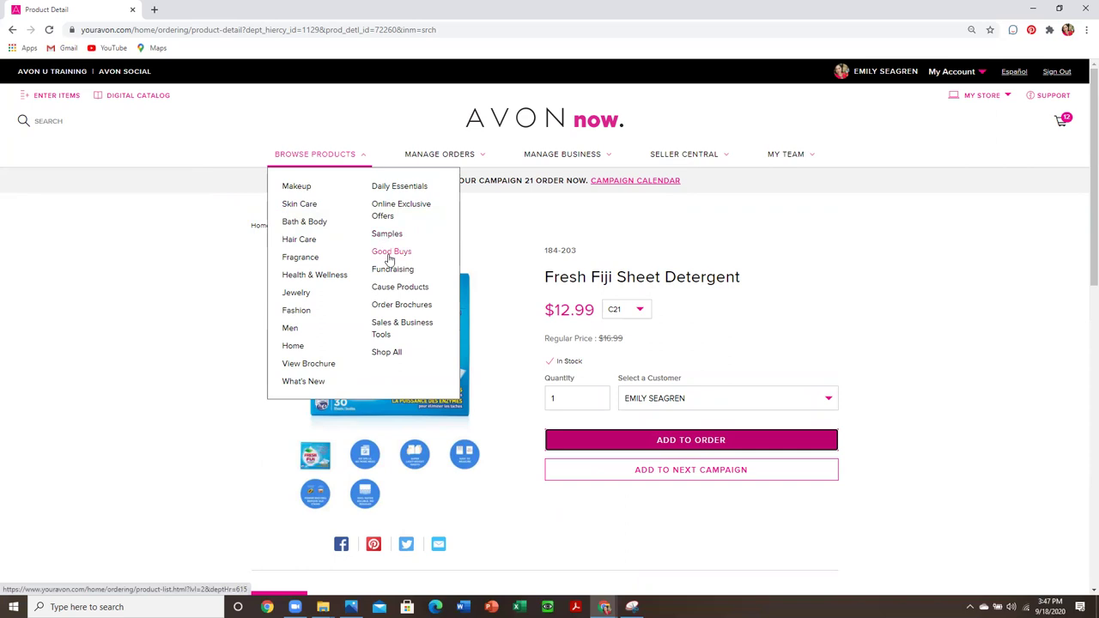
Browse the Good Buys sale items, such as $7.99 flip-flops and a $39.99 sneaker
{"action": "left_click", "coordinate": [391, 251]}
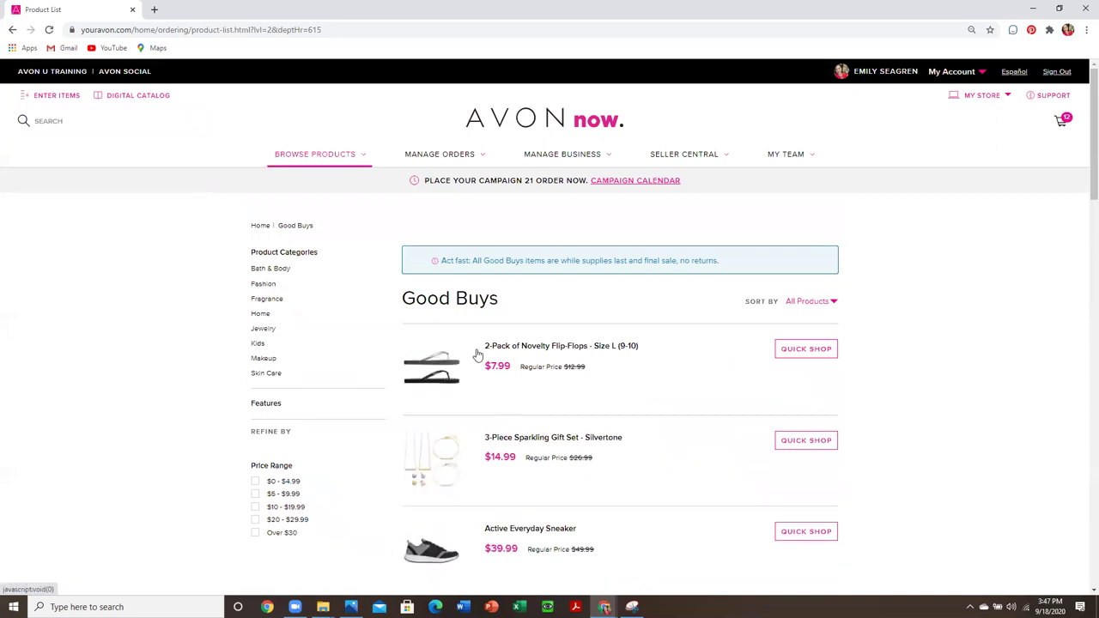
{"action": "scroll", "coordinate": [478, 355], "scroll_direction": "down", "scroll_amount": 2}
{"action": "scroll", "coordinate": [476, 355], "scroll_direction": "down", "scroll_amount": 4}
{"action": "scroll", "coordinate": [466, 427], "scroll_direction": "down", "scroll_amount": 4}
{"action": "scroll", "coordinate": [456, 415], "scroll_direction": "down", "scroll_amount": 4}
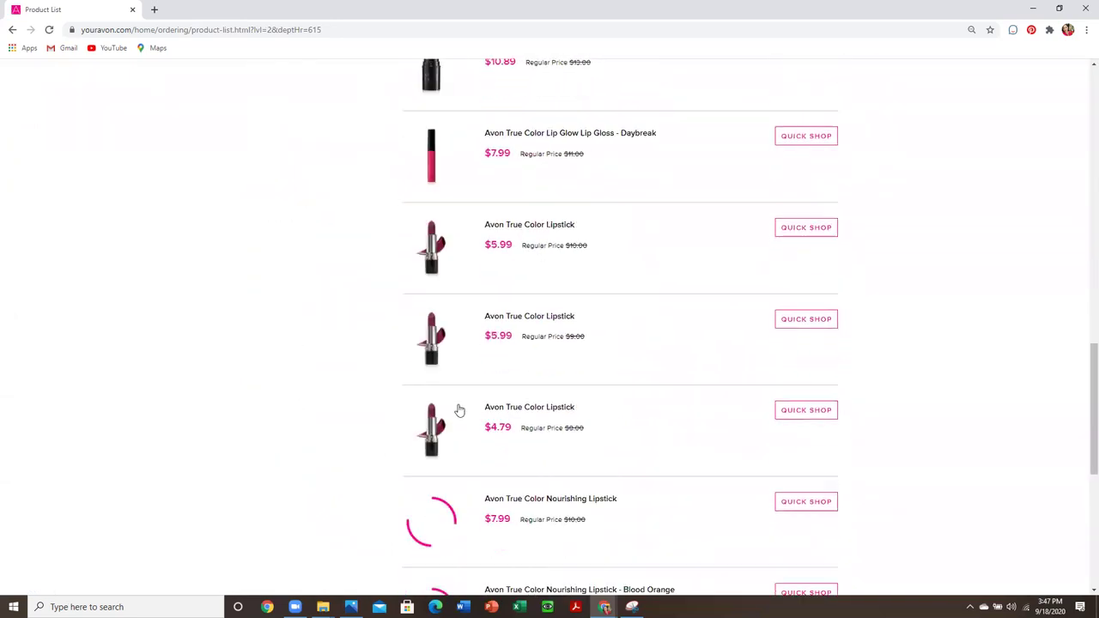
{"action": "scroll", "coordinate": [458, 411], "scroll_direction": "down", "scroll_amount": 3}
{"action": "scroll", "coordinate": [456, 409], "scroll_direction": "down", "scroll_amount": 2}
{"action": "scroll", "coordinate": [456, 410], "scroll_direction": "up", "scroll_amount": 1}
{"action": "scroll", "coordinate": [458, 407], "scroll_direction": "up", "scroll_amount": 3}
{"action": "scroll", "coordinate": [458, 402], "scroll_direction": "up", "scroll_amount": 5}
{"action": "scroll", "coordinate": [457, 396], "scroll_direction": "up", "scroll_amount": 3}
{"action": "scroll", "coordinate": [458, 386], "scroll_direction": "up", "scroll_amount": 3}
{"action": "scroll", "coordinate": [451, 365], "scroll_direction": "up", "scroll_amount": 3}
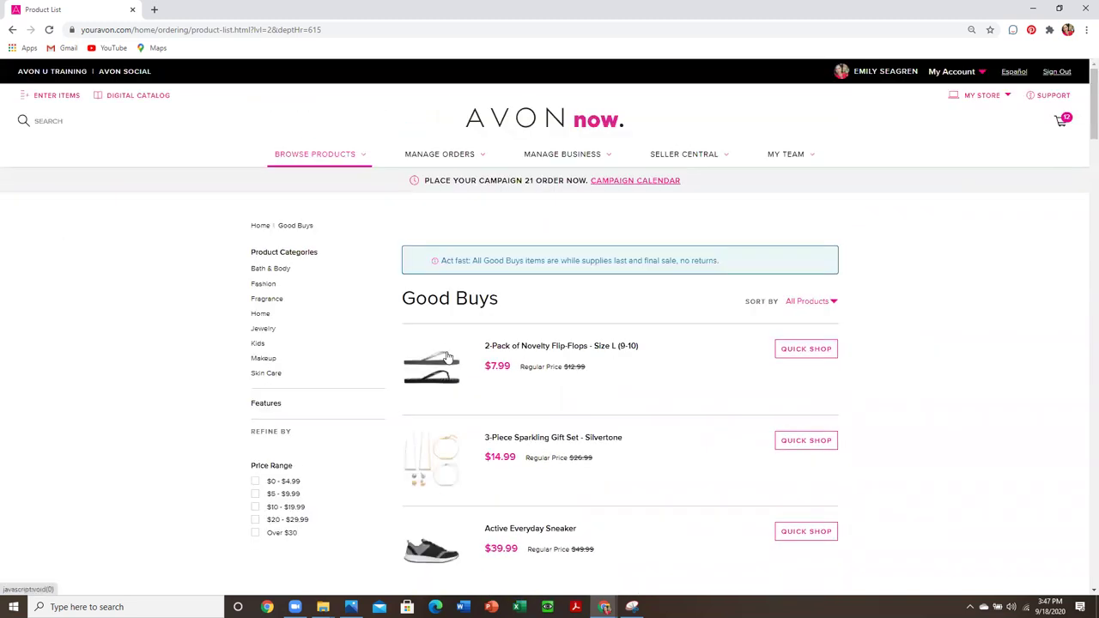
{"action": "scroll", "coordinate": [444, 351], "scroll_direction": "down", "scroll_amount": 4}
{"action": "scroll", "coordinate": [447, 369], "scroll_direction": "down", "scroll_amount": 4}
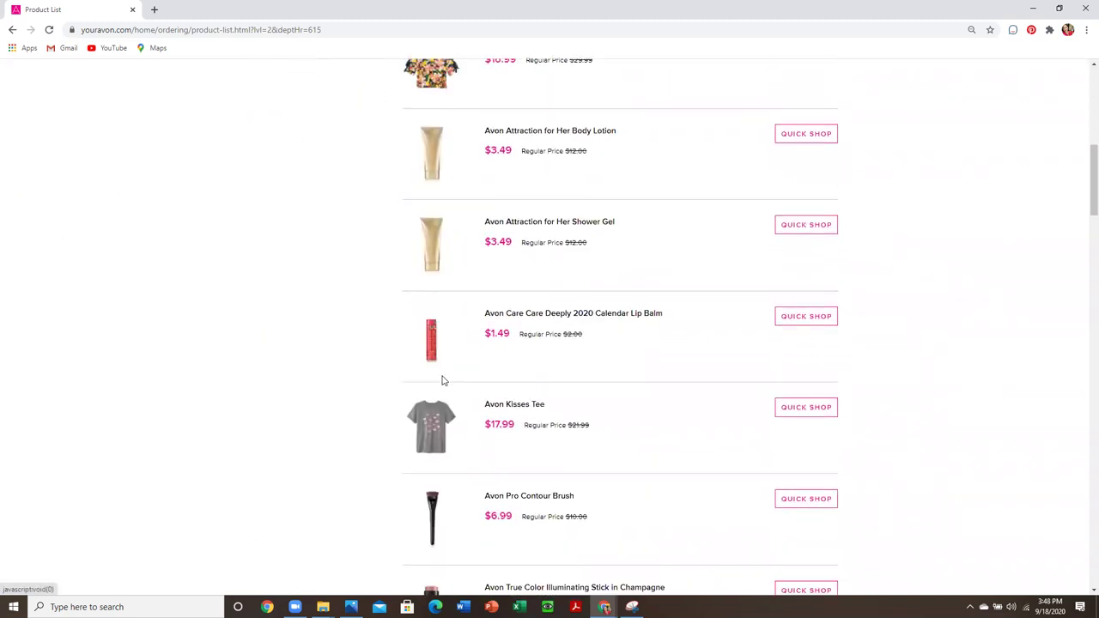
{"action": "scroll", "coordinate": [474, 383], "scroll_direction": "up", "scroll_amount": 1}
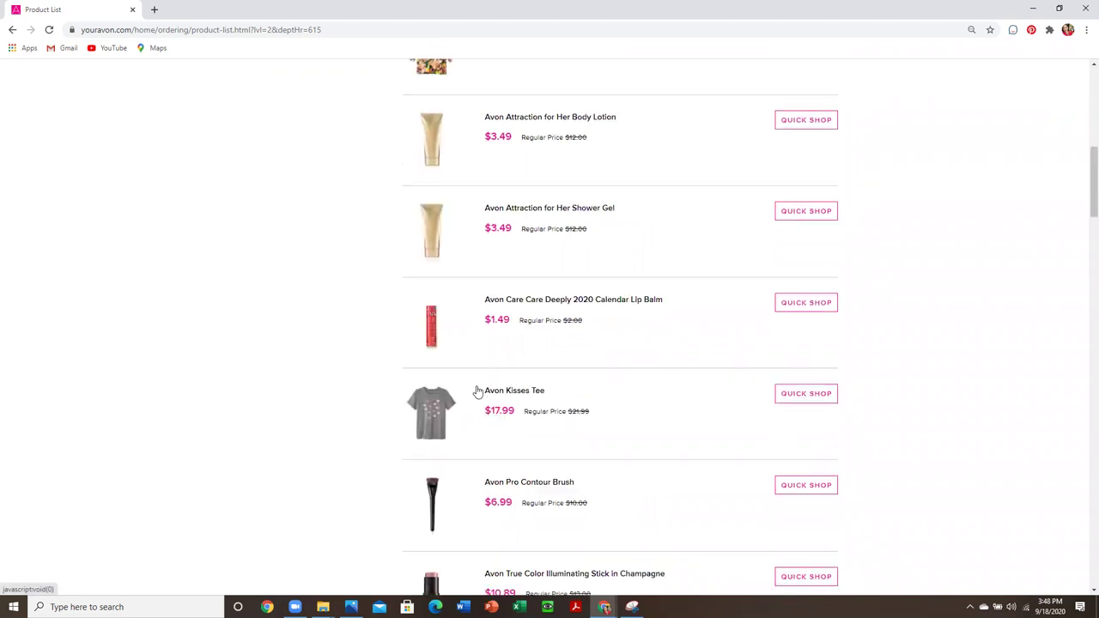
{"action": "scroll", "coordinate": [474, 380], "scroll_direction": "up", "scroll_amount": 5}
{"action": "scroll", "coordinate": [474, 381], "scroll_direction": "up", "scroll_amount": 2}
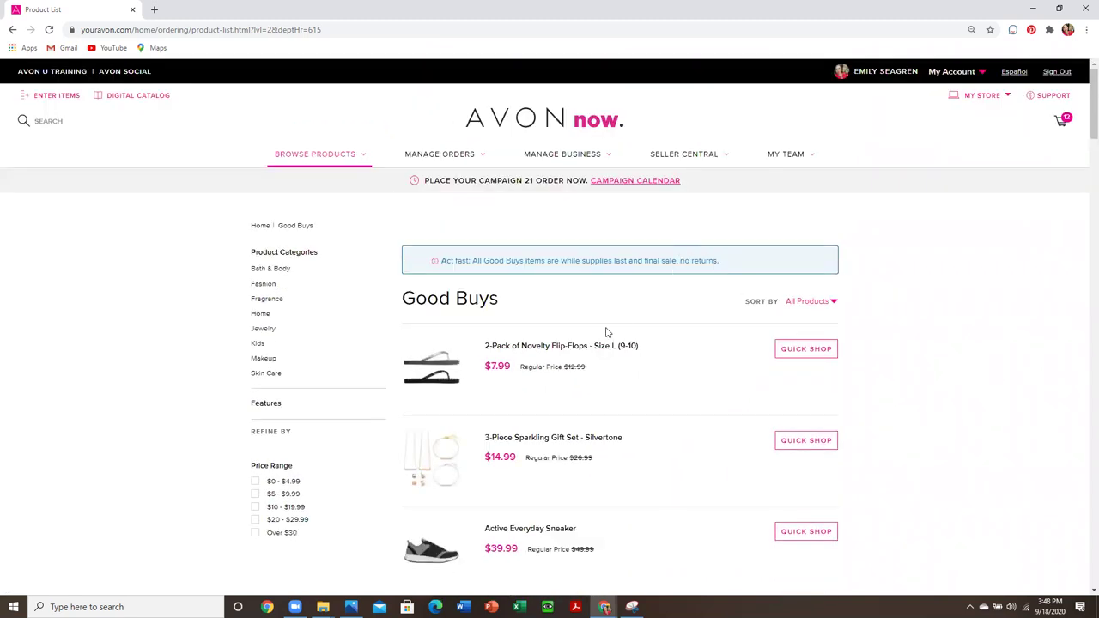
{"action": "scroll", "coordinate": [578, 345], "scroll_direction": "down", "scroll_amount": 2}
{"action": "scroll", "coordinate": [576, 343], "scroll_direction": "down", "scroll_amount": 3}
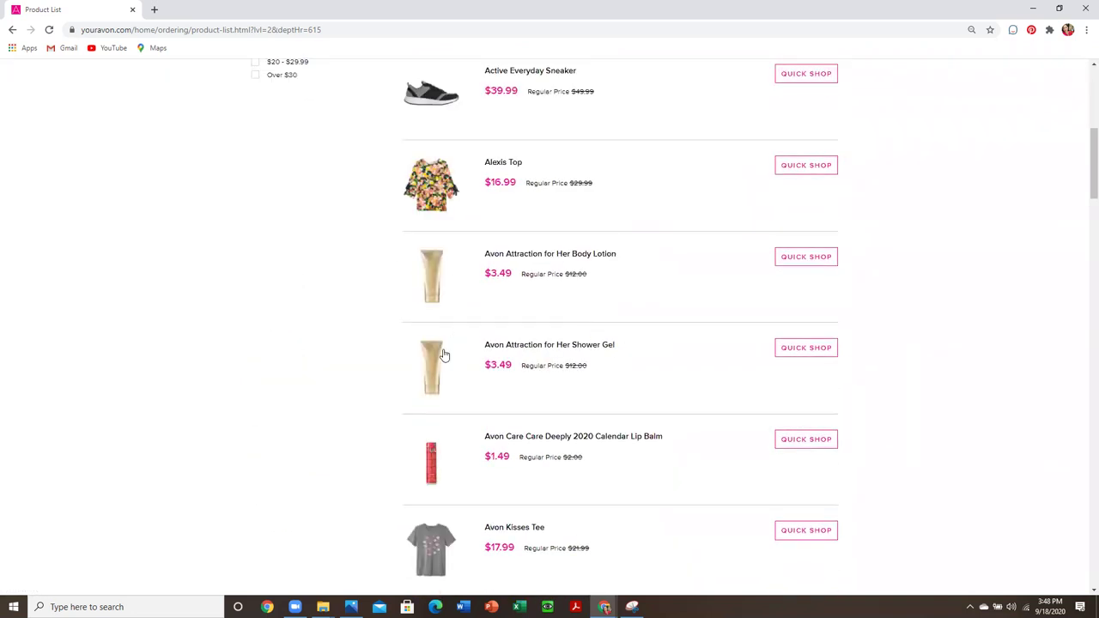
{"action": "scroll", "coordinate": [455, 352], "scroll_direction": "down", "scroll_amount": 1}
{"action": "scroll", "coordinate": [458, 345], "scroll_direction": "down", "scroll_amount": 1}
{"action": "scroll", "coordinate": [468, 352], "scroll_direction": "up", "scroll_amount": 3}
{"action": "scroll", "coordinate": [481, 365], "scroll_direction": "up", "scroll_amount": 4}
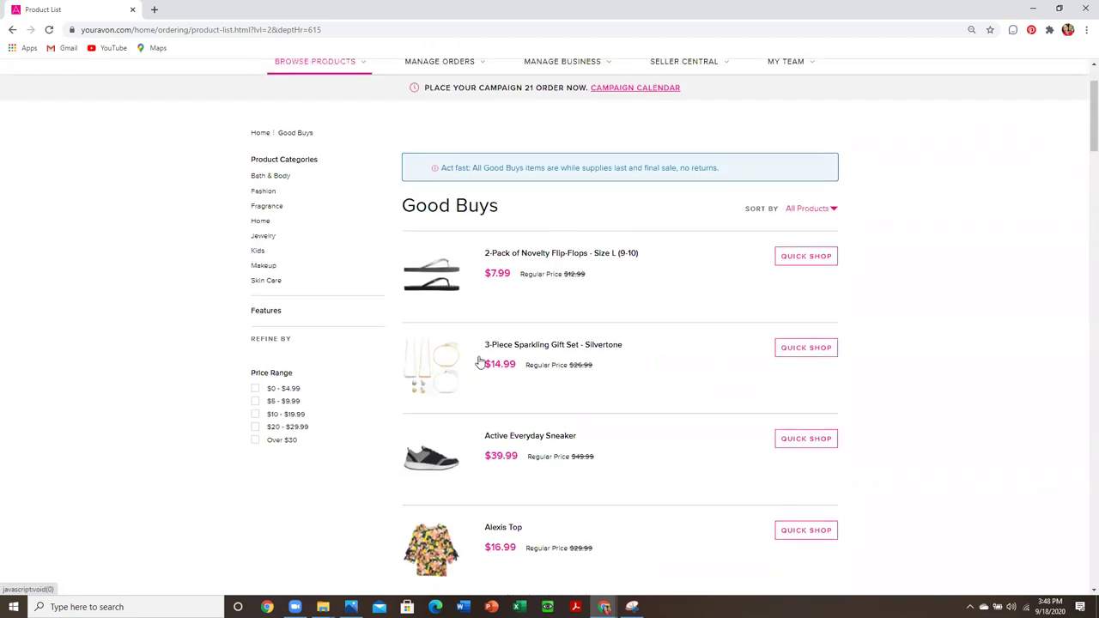
{"action": "left_click", "coordinate": [321, 161]}
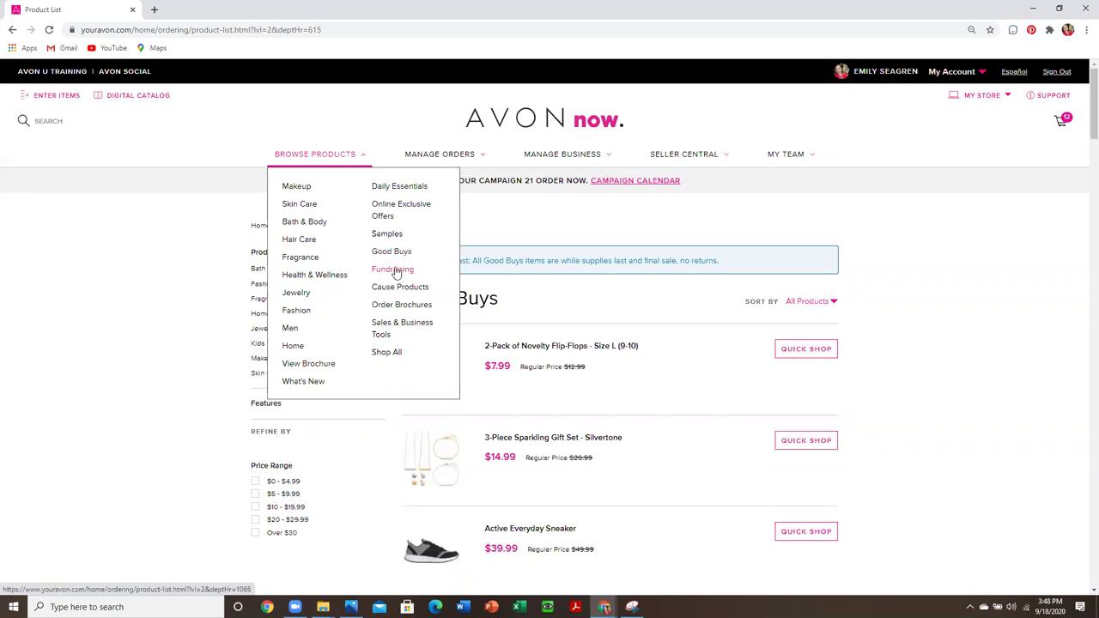
In Sales & Business Tools, add the Clear Literature Bag Pack to the order
{"action": "left_click", "coordinate": [427, 323]}
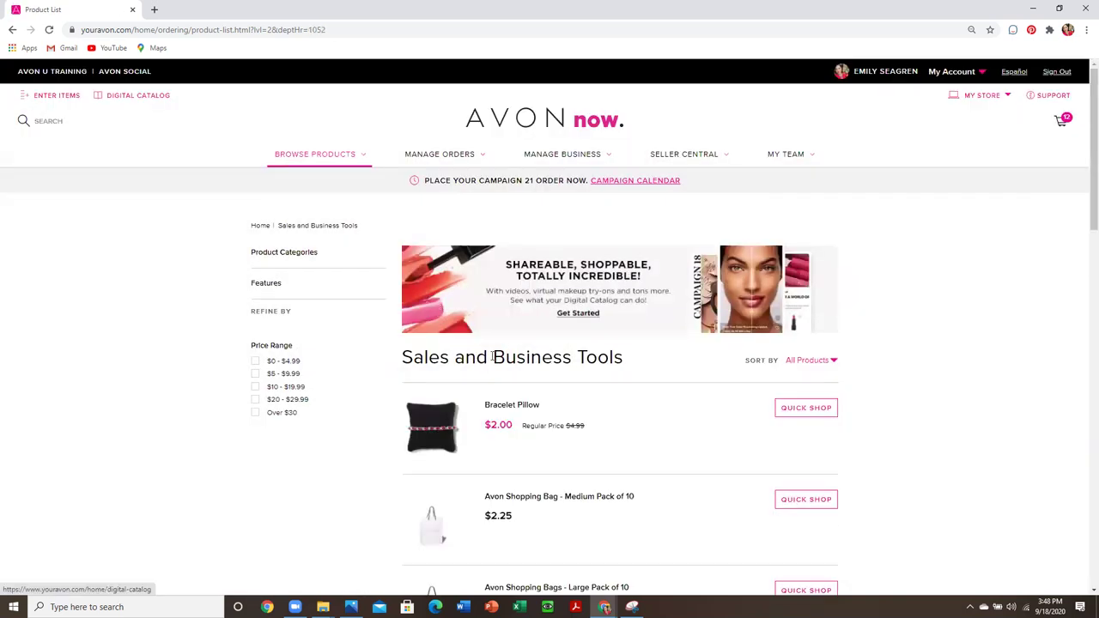
{"action": "scroll", "coordinate": [499, 343], "scroll_direction": "down", "scroll_amount": 3}
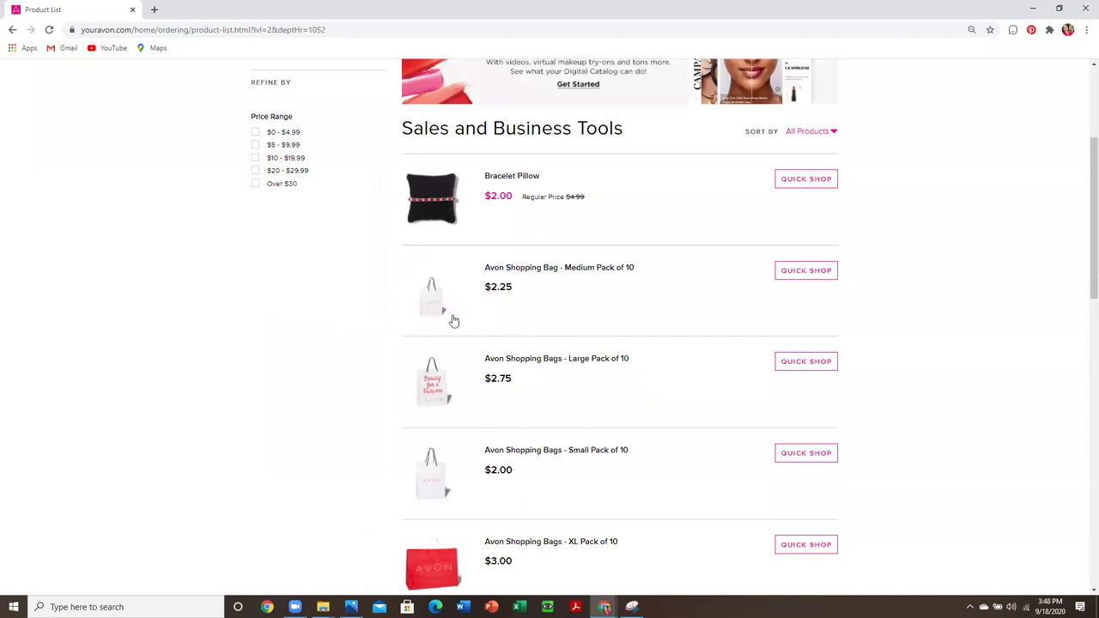
{"action": "scroll", "coordinate": [452, 318], "scroll_direction": "down", "scroll_amount": 1}
{"action": "scroll", "coordinate": [453, 312], "scroll_direction": "down", "scroll_amount": 2}
{"action": "scroll", "coordinate": [453, 310], "scroll_direction": "up", "scroll_amount": 1}
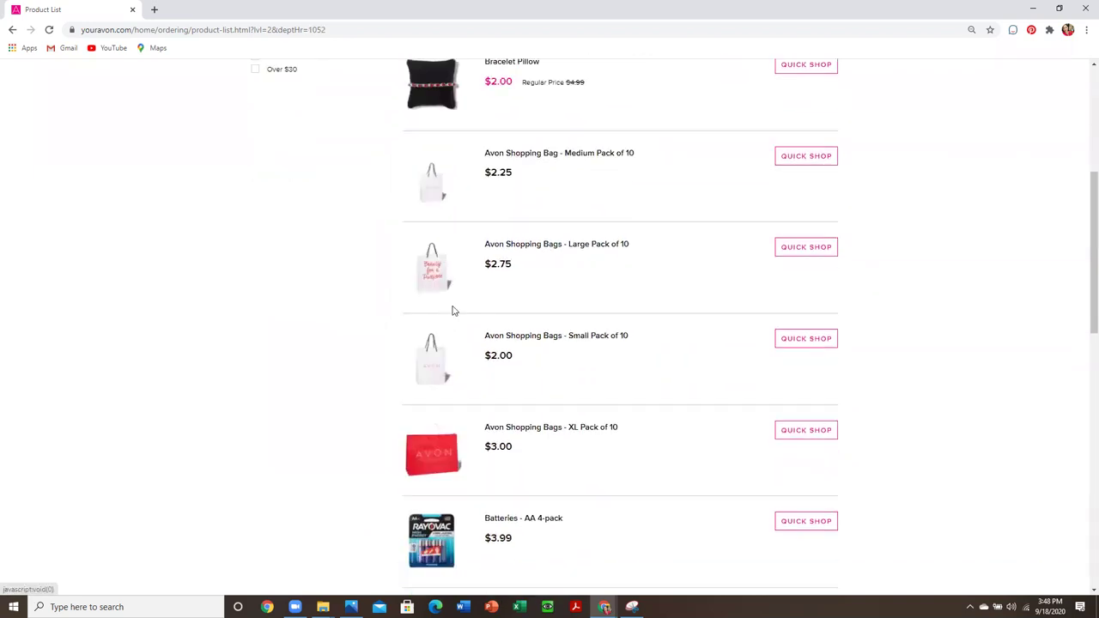
{"action": "scroll", "coordinate": [453, 310], "scroll_direction": "down", "scroll_amount": 1}
{"action": "scroll", "coordinate": [453, 309], "scroll_direction": "down", "scroll_amount": 2}
{"action": "scroll", "coordinate": [453, 310], "scroll_direction": "down", "scroll_amount": 3}
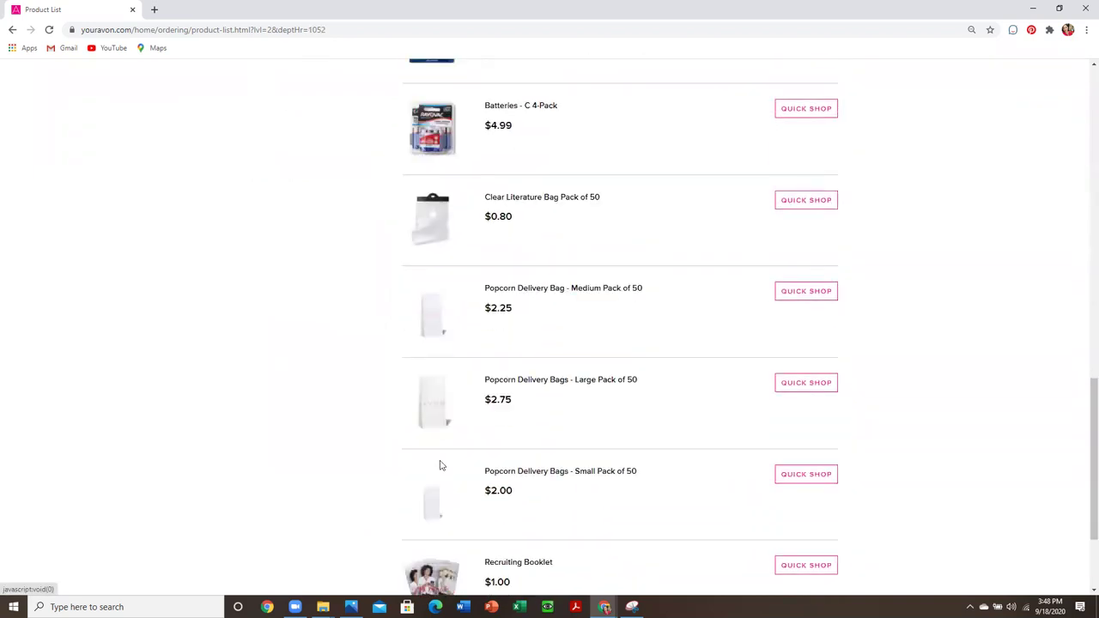
{"action": "scroll", "coordinate": [446, 442], "scroll_direction": "down", "scroll_amount": 1}
{"action": "scroll", "coordinate": [455, 417], "scroll_direction": "up", "scroll_amount": 1}
{"action": "left_click", "coordinate": [805, 203]}
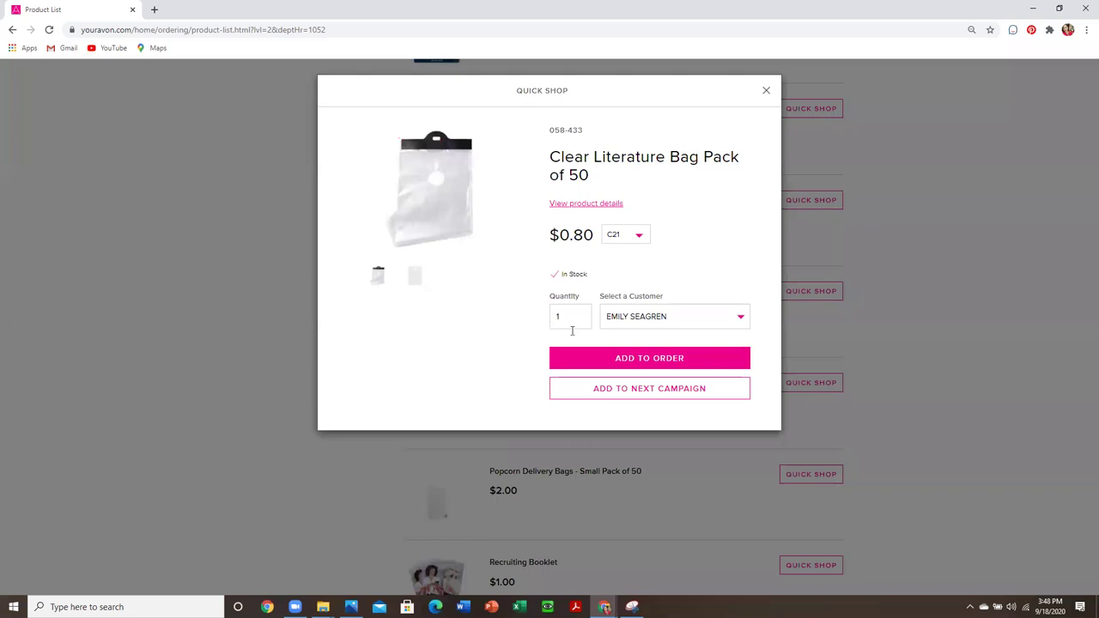
{"action": "left_click", "coordinate": [604, 359]}
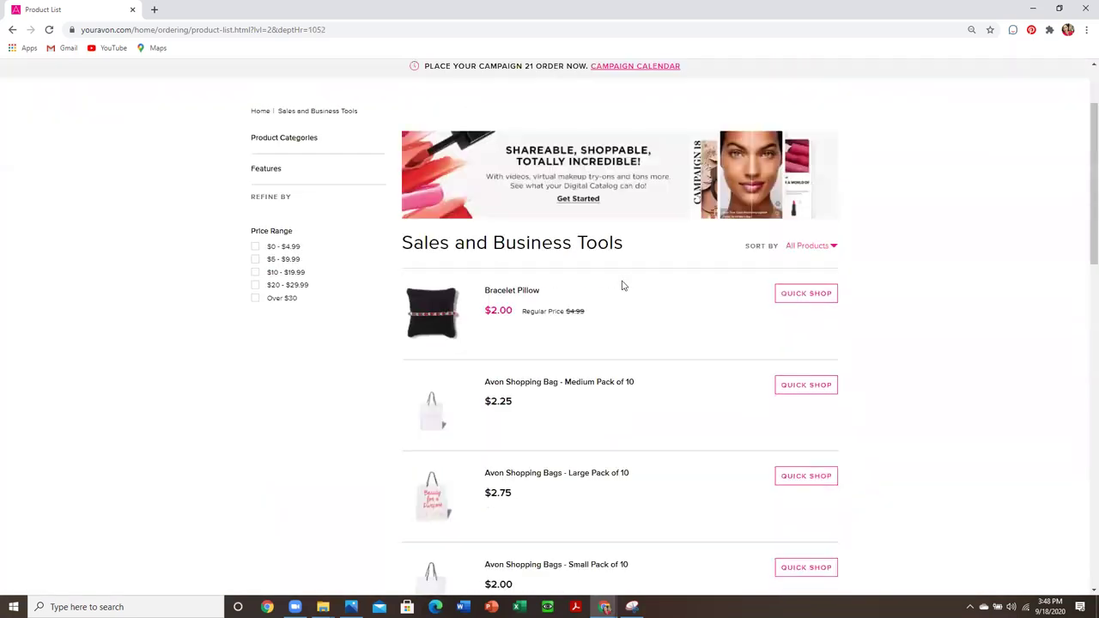
Add medium shopping bags and $2.25 medium popcorn delivery bags, then check the $261.20 subtotal
{"action": "left_click", "coordinate": [793, 387]}
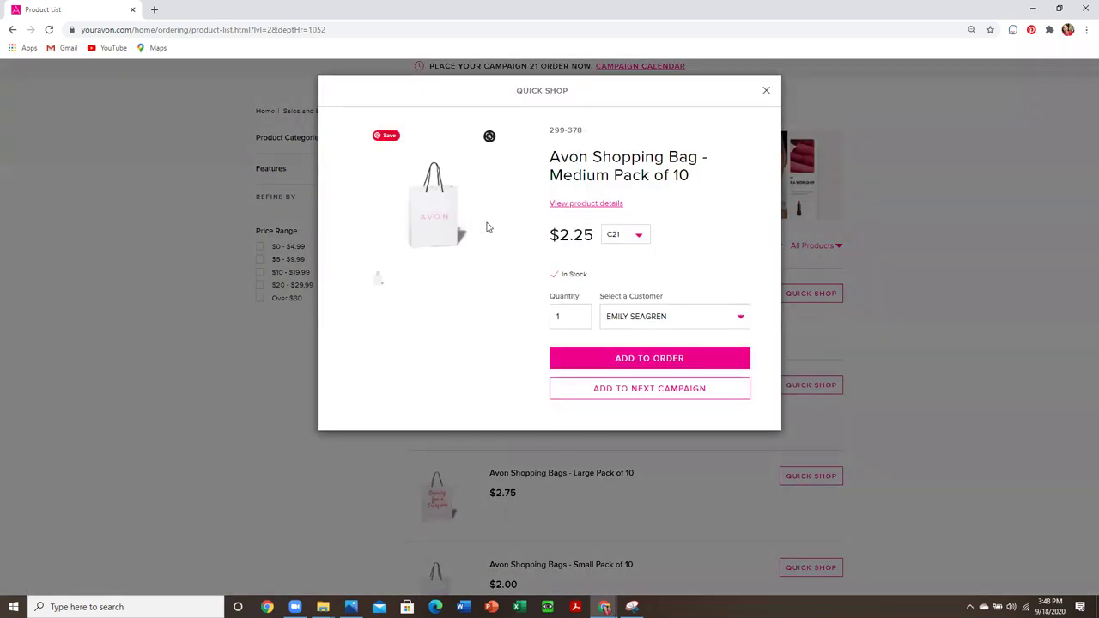
{"action": "left_click", "coordinate": [567, 362]}
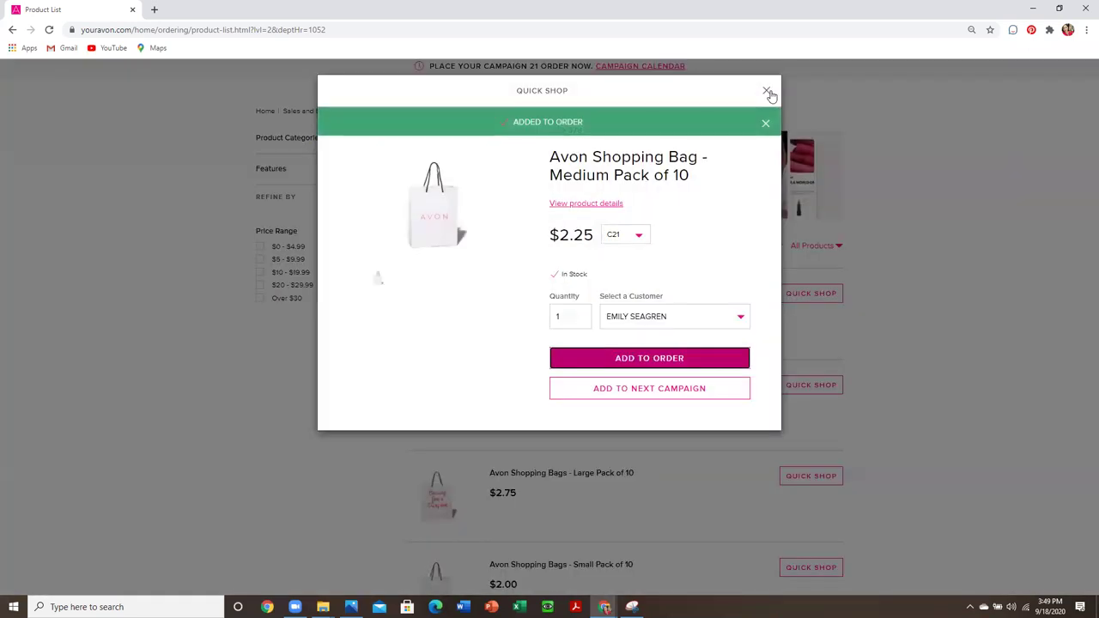
{"action": "scroll", "coordinate": [567, 370], "scroll_direction": "down", "scroll_amount": 4}
{"action": "scroll", "coordinate": [565, 375], "scroll_direction": "down", "scroll_amount": 2}
{"action": "scroll", "coordinate": [565, 375], "scroll_direction": "down", "scroll_amount": 4}
{"action": "scroll", "coordinate": [566, 375], "scroll_direction": "down", "scroll_amount": 1}
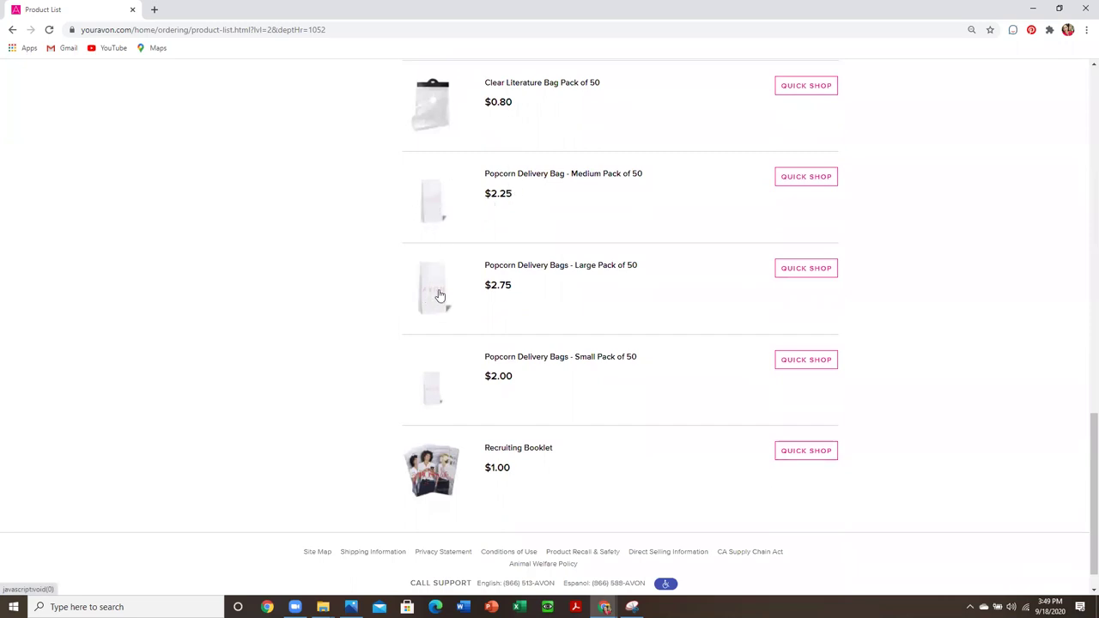
{"action": "left_click", "coordinate": [433, 210]}
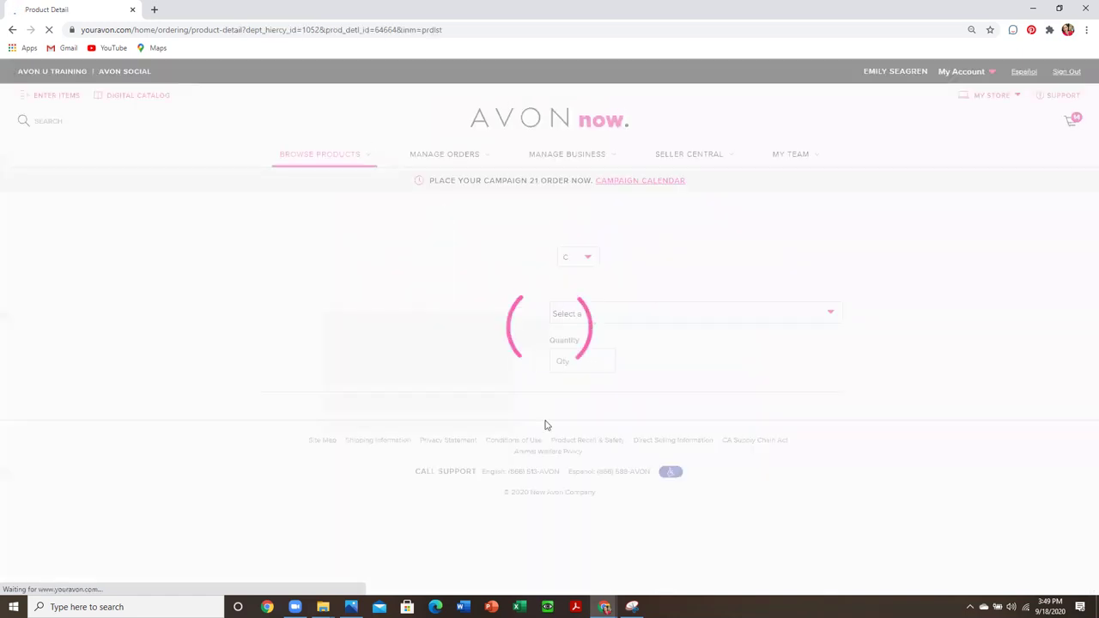
{"action": "left_click", "coordinate": [592, 446]}
{"action": "left_click", "coordinate": [1063, 127]}
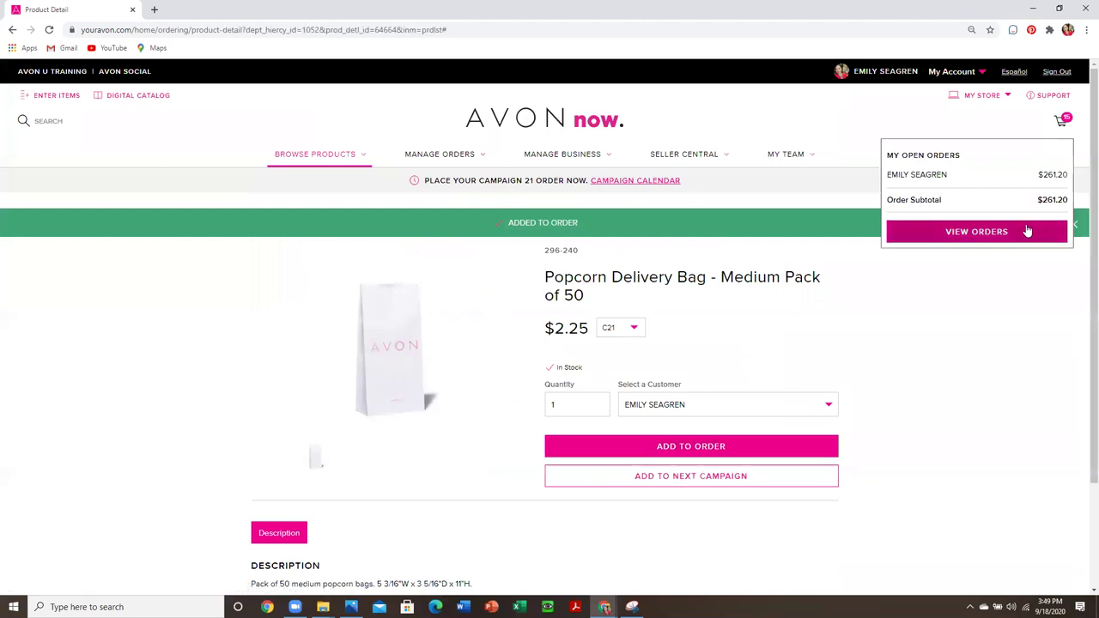
{"action": "left_click", "coordinate": [1027, 231]}
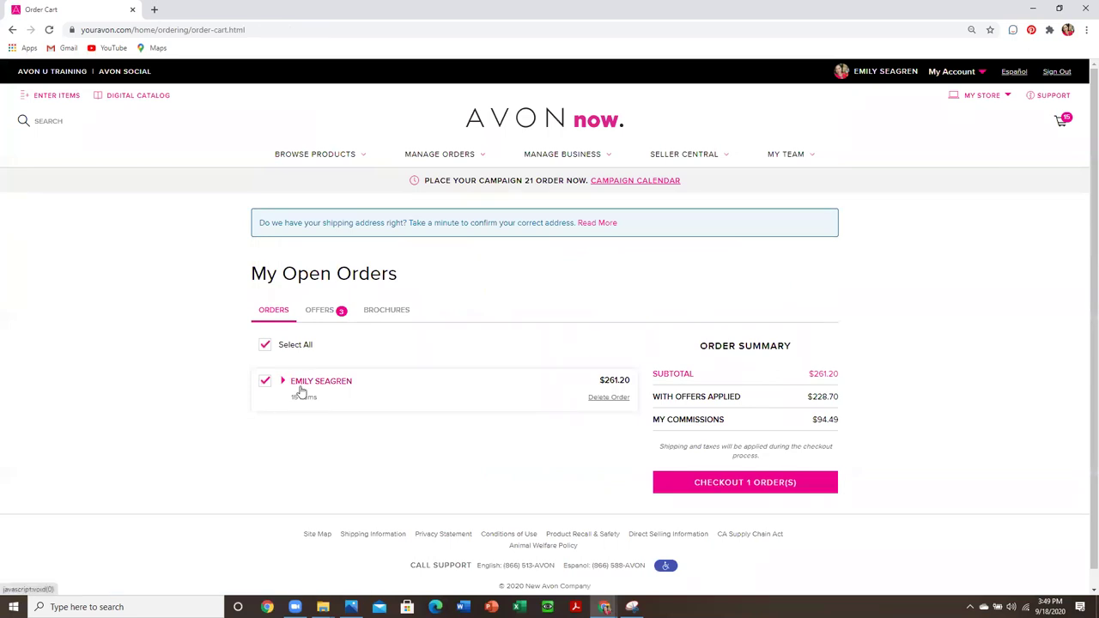
{"action": "left_click", "coordinate": [306, 397]}
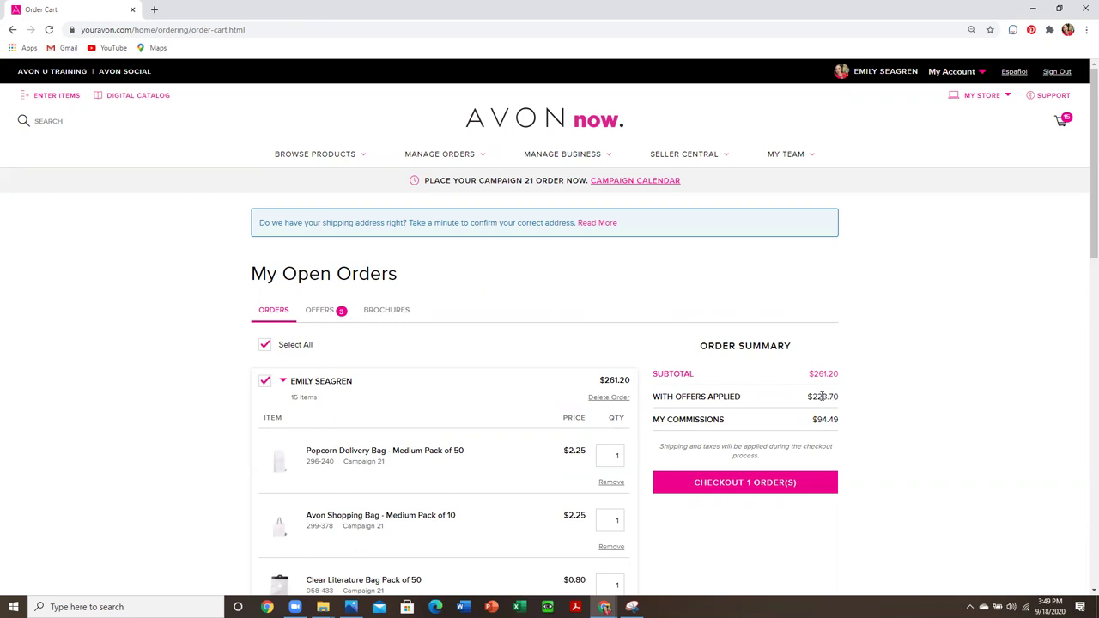
{"action": "scroll", "coordinate": [609, 398], "scroll_direction": "down", "scroll_amount": 3}
{"action": "scroll", "coordinate": [603, 397], "scroll_direction": "up", "scroll_amount": 1}
{"action": "scroll", "coordinate": [432, 464], "scroll_direction": "up", "scroll_amount": 3}
{"action": "scroll", "coordinate": [432, 462], "scroll_direction": "down", "scroll_amount": 2}
{"action": "scroll", "coordinate": [434, 463], "scroll_direction": "down", "scroll_amount": 5}
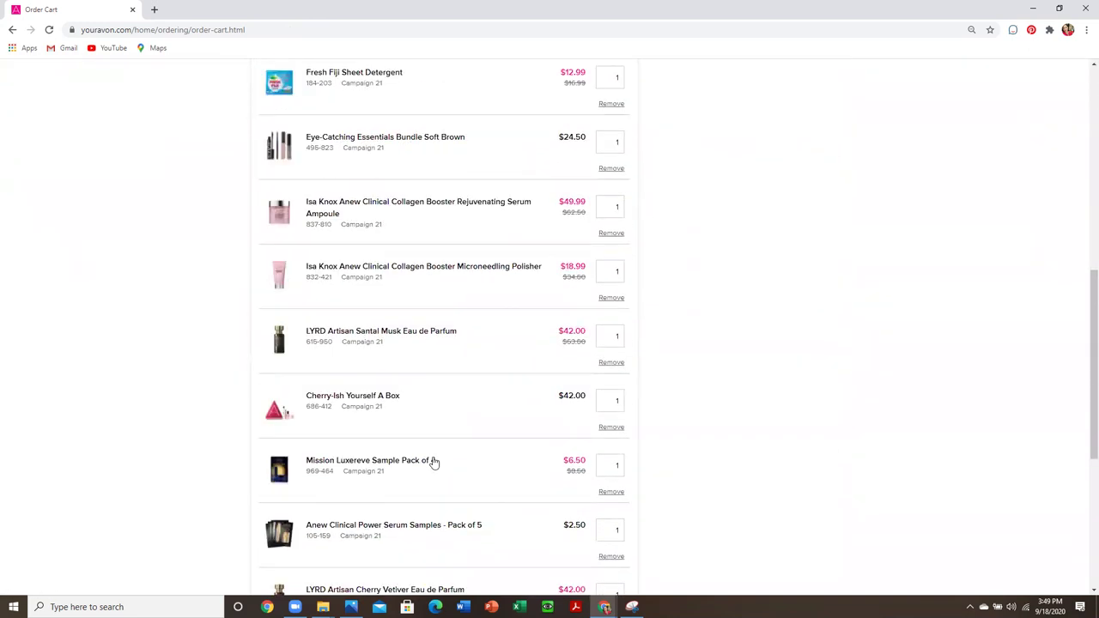
{"action": "scroll", "coordinate": [434, 463], "scroll_direction": "down", "scroll_amount": 2}
{"action": "scroll", "coordinate": [433, 463], "scroll_direction": "down", "scroll_amount": 2}
{"action": "scroll", "coordinate": [435, 462], "scroll_direction": "down", "scroll_amount": 1}
{"action": "scroll", "coordinate": [435, 462], "scroll_direction": "up", "scroll_amount": 1}
{"action": "scroll", "coordinate": [436, 462], "scroll_direction": "up", "scroll_amount": 2}
{"action": "scroll", "coordinate": [437, 454], "scroll_direction": "up", "scroll_amount": 4}
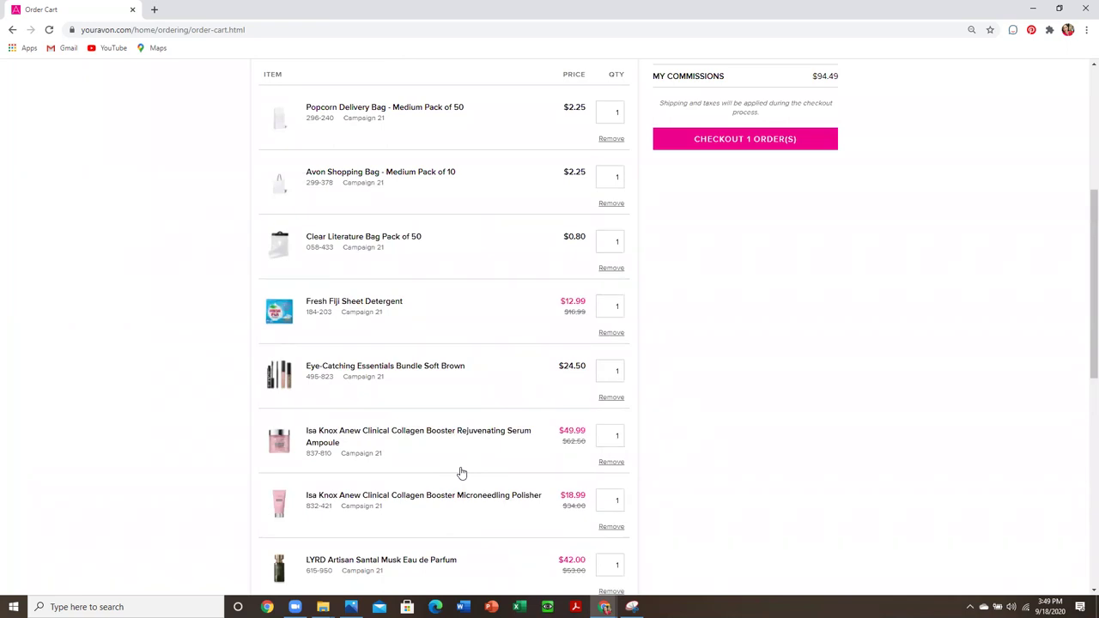
{"action": "scroll", "coordinate": [461, 473], "scroll_direction": "down", "scroll_amount": 1}
{"action": "scroll", "coordinate": [461, 473], "scroll_direction": "down", "scroll_amount": 5}
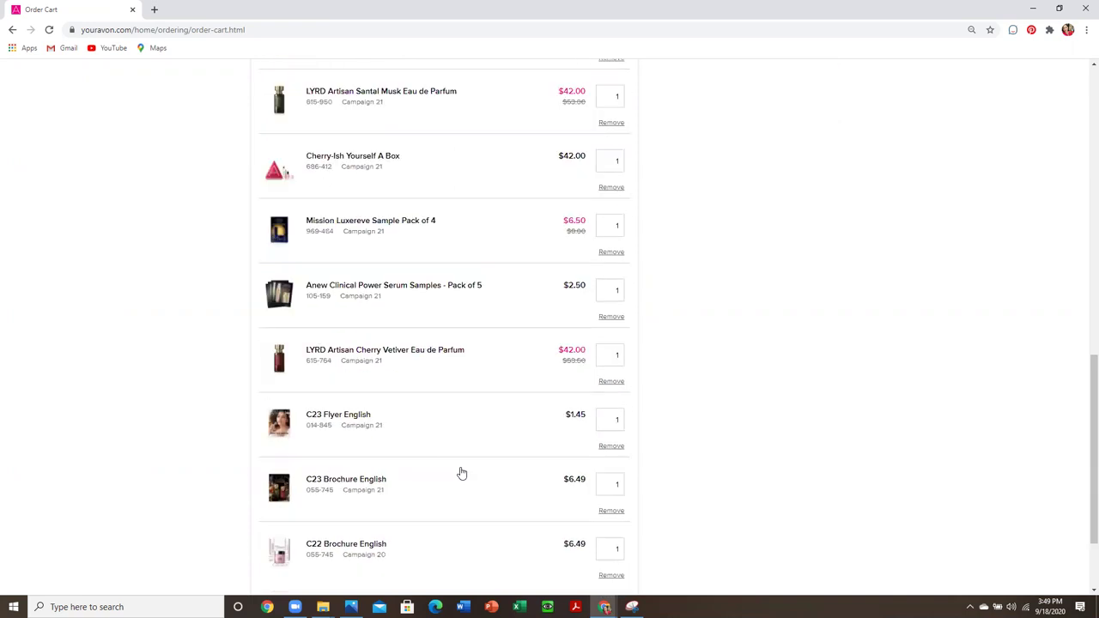
{"action": "scroll", "coordinate": [445, 464], "scroll_direction": "down", "scroll_amount": 2}
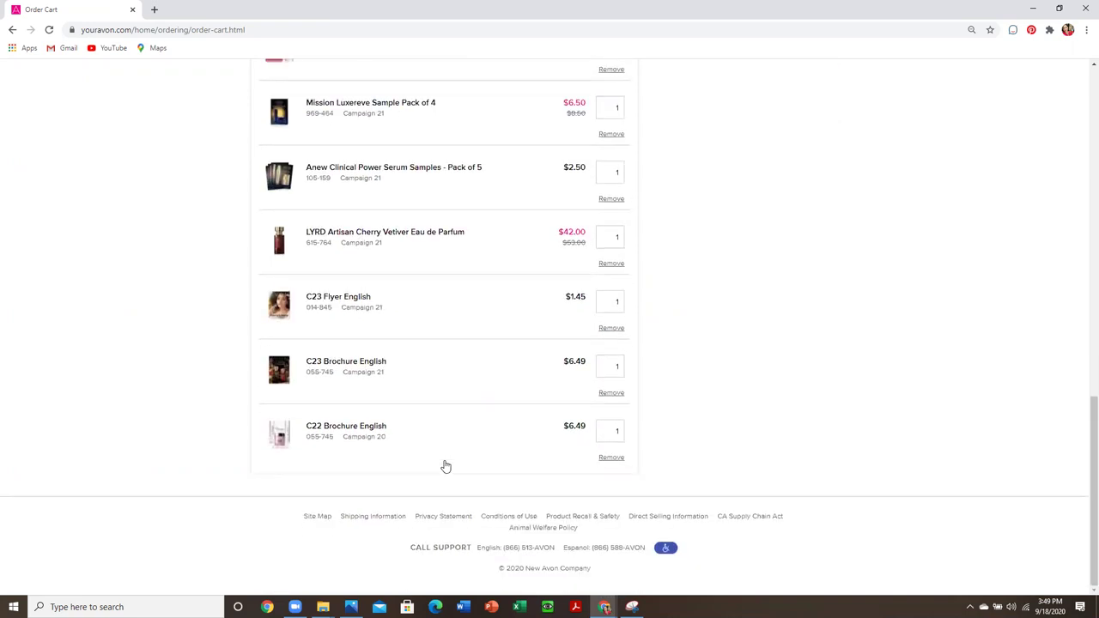
{"action": "scroll", "coordinate": [445, 464], "scroll_direction": "up", "scroll_amount": 10}
{"action": "scroll", "coordinate": [445, 465], "scroll_direction": "up", "scroll_amount": 10}
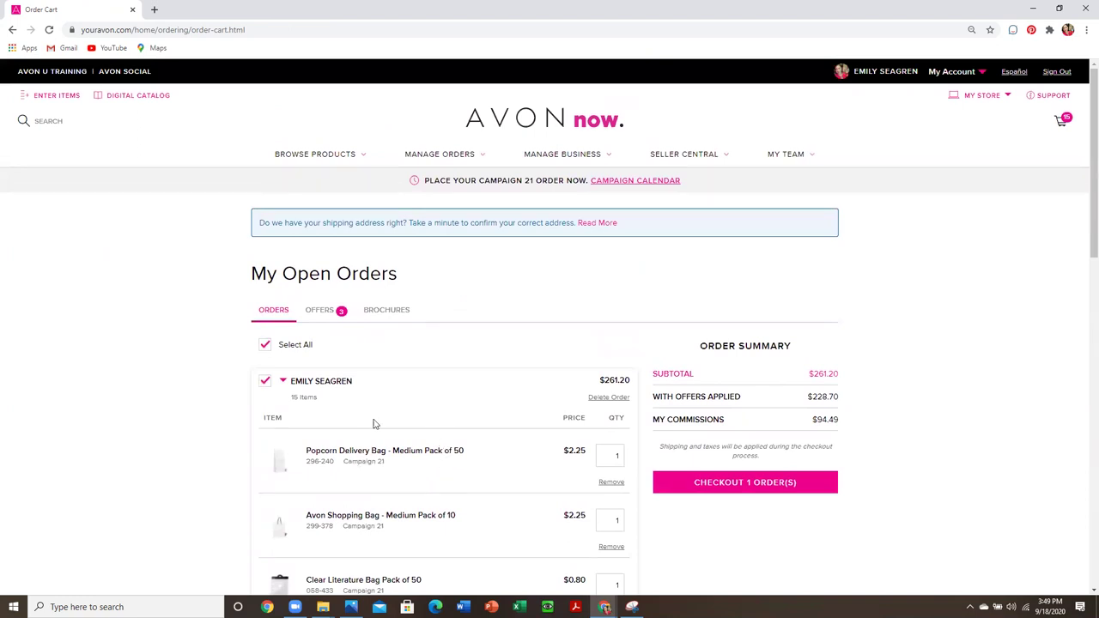
{"action": "scroll", "coordinate": [409, 415], "scroll_direction": "down", "scroll_amount": 1}
{"action": "scroll", "coordinate": [409, 416], "scroll_direction": "down", "scroll_amount": 1}
{"action": "scroll", "coordinate": [409, 416], "scroll_direction": "down", "scroll_amount": 3}
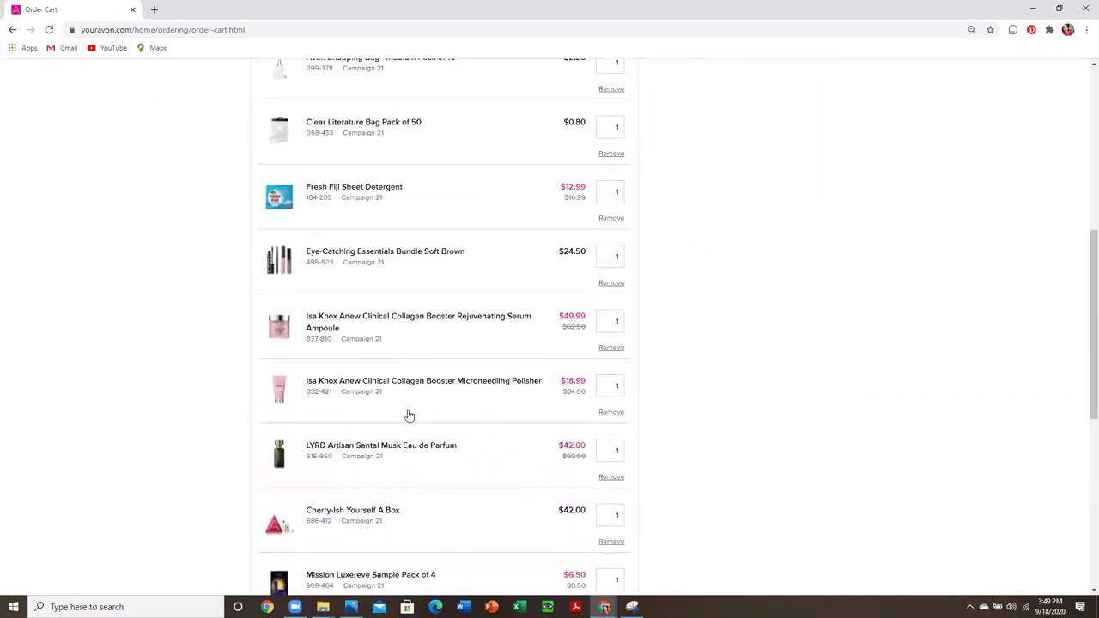
{"action": "scroll", "coordinate": [408, 416], "scroll_direction": "down", "scroll_amount": 1}
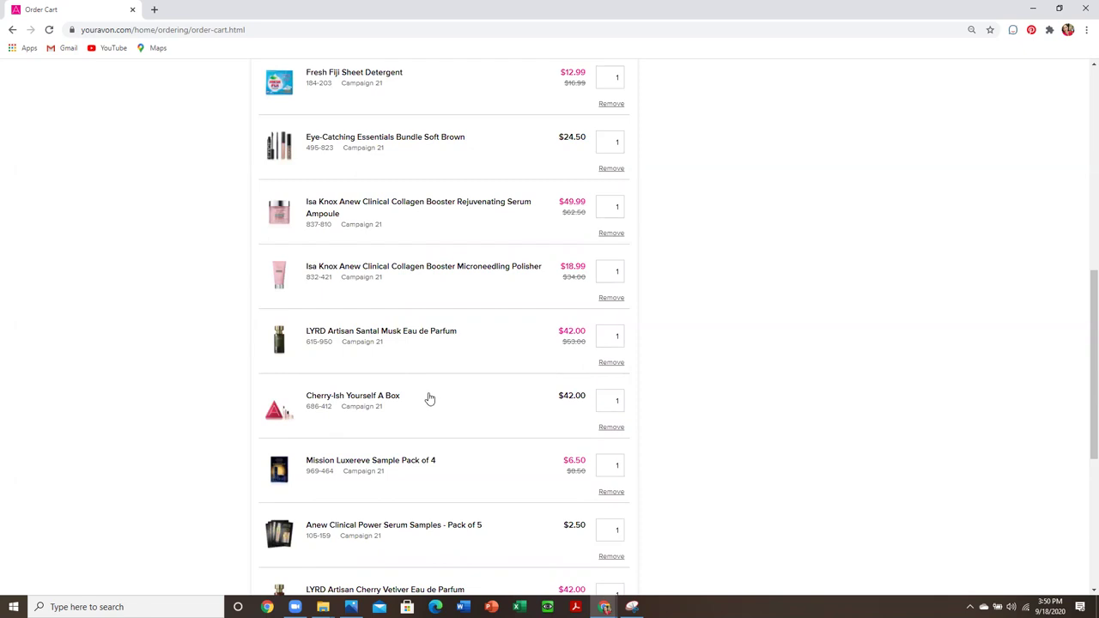
{"action": "scroll", "coordinate": [429, 399], "scroll_direction": "up", "scroll_amount": 3}
{"action": "scroll", "coordinate": [430, 400], "scroll_direction": "up", "scroll_amount": 1}
{"action": "scroll", "coordinate": [429, 400], "scroll_direction": "down", "scroll_amount": 2}
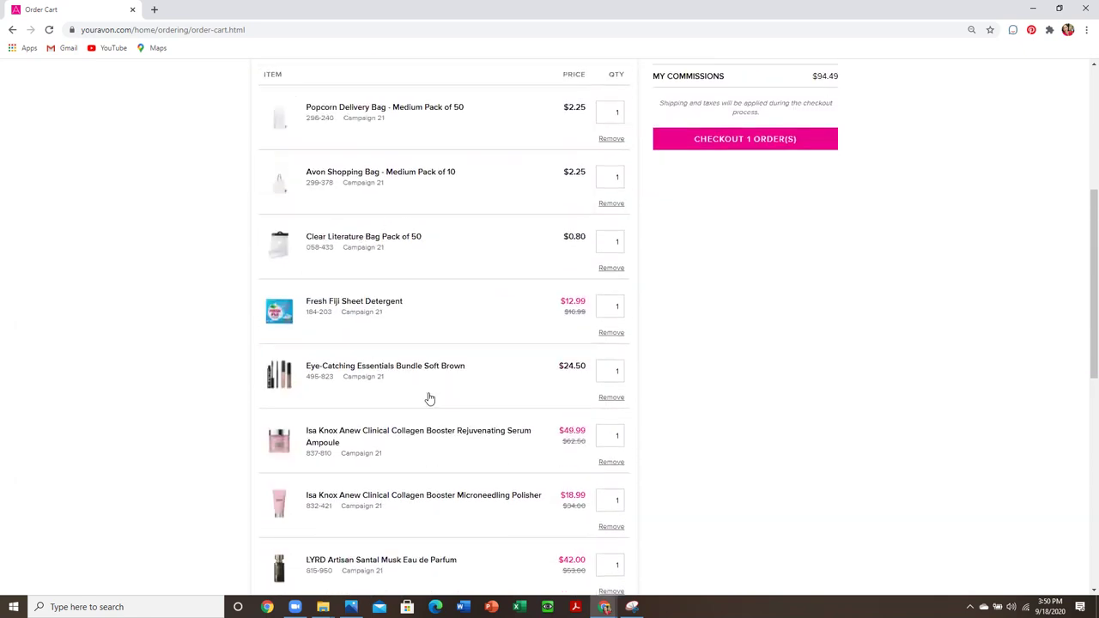
{"action": "scroll", "coordinate": [429, 400], "scroll_direction": "down", "scroll_amount": 2}
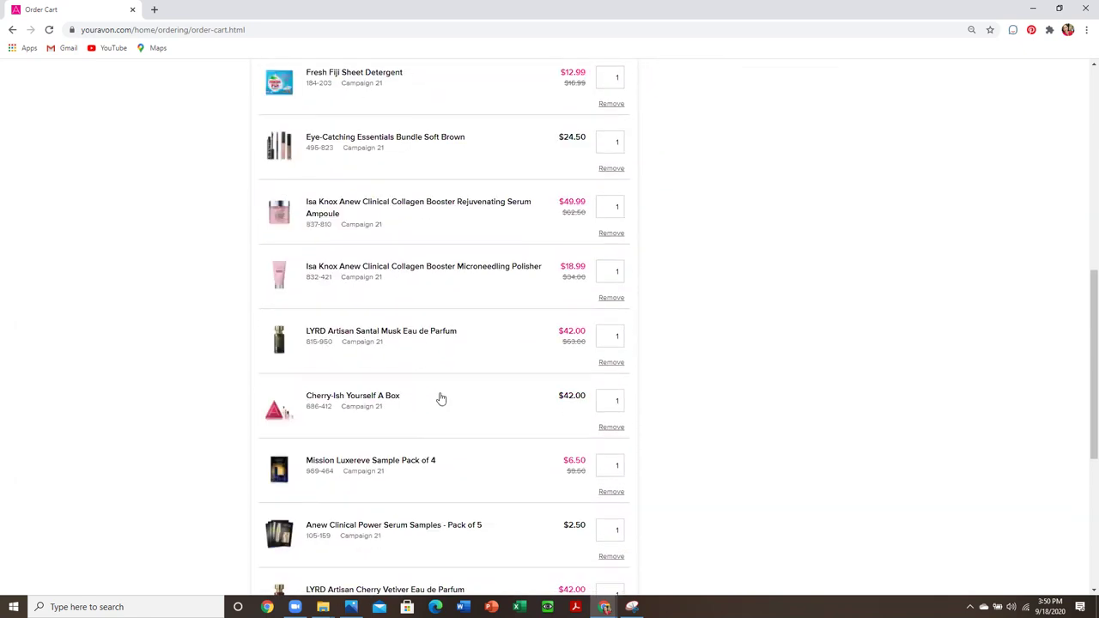
{"action": "scroll", "coordinate": [484, 438], "scroll_direction": "down", "scroll_amount": 2}
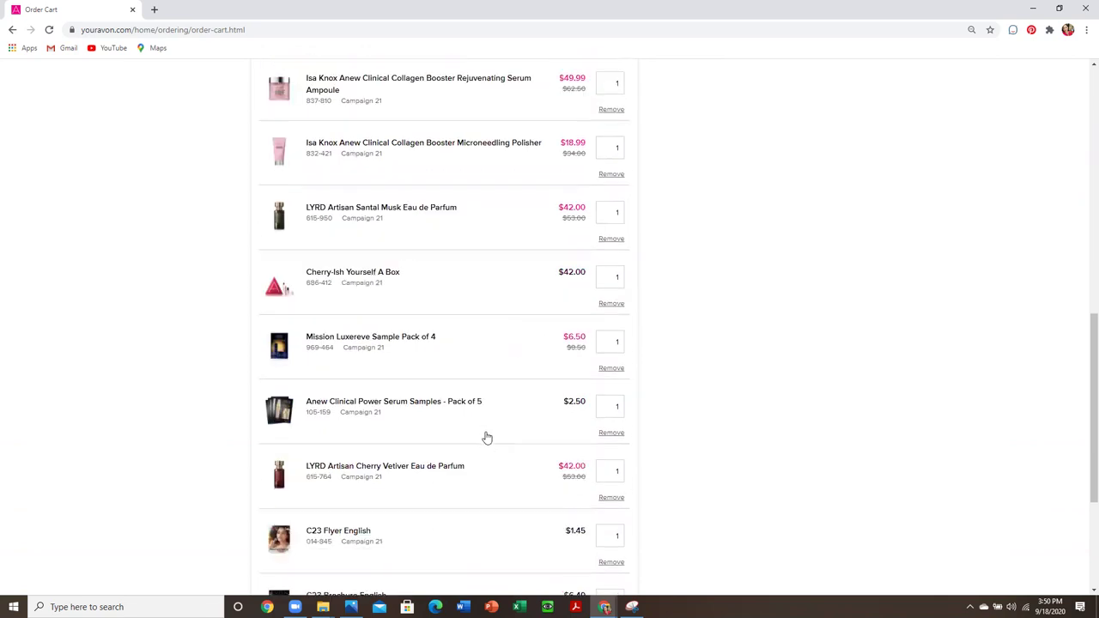
{"action": "scroll", "coordinate": [464, 455], "scroll_direction": "down", "scroll_amount": 1}
{"action": "scroll", "coordinate": [415, 479], "scroll_direction": "down", "scroll_amount": 2}
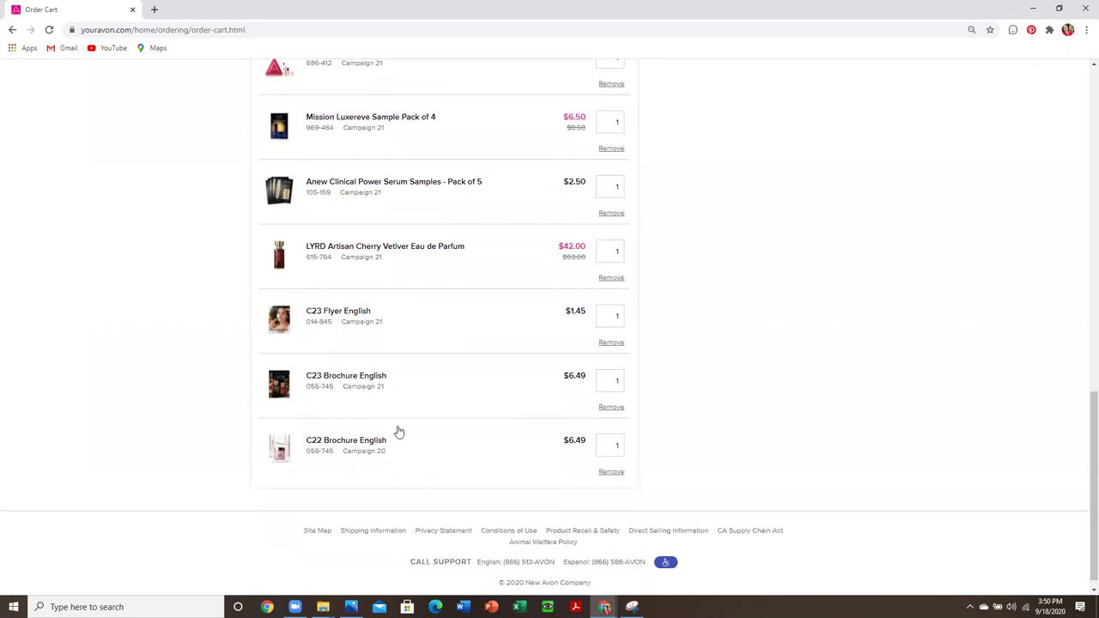
{"action": "scroll", "coordinate": [397, 430], "scroll_direction": "up", "scroll_amount": 1}
{"action": "scroll", "coordinate": [403, 431], "scroll_direction": "up", "scroll_amount": 8}
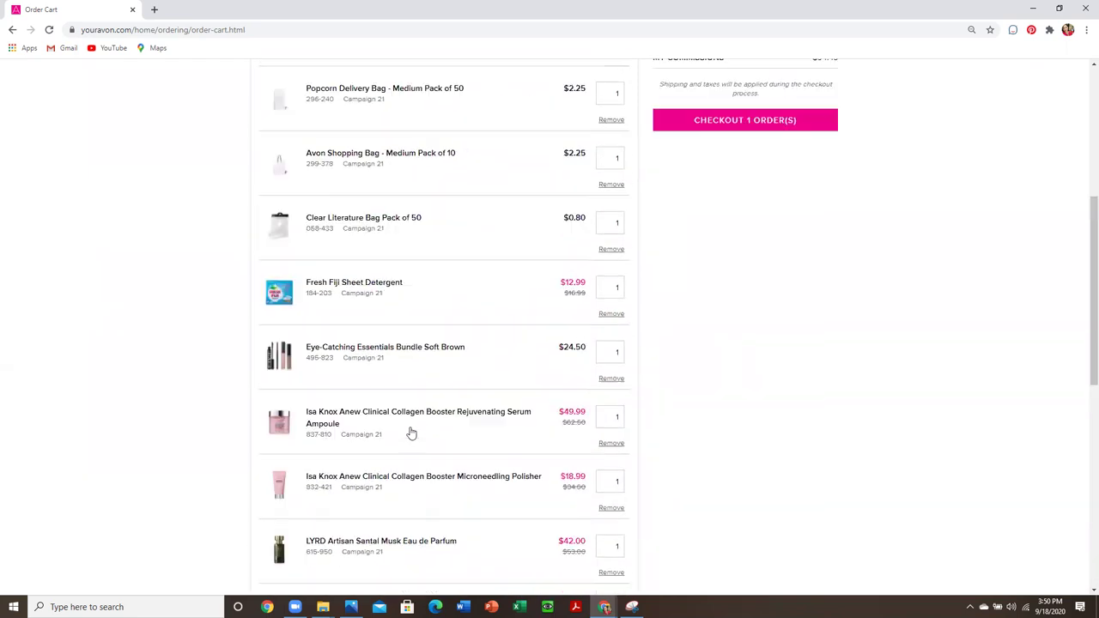
{"action": "scroll", "coordinate": [410, 432], "scroll_direction": "up", "scroll_amount": 2}
{"action": "scroll", "coordinate": [724, 375], "scroll_direction": "up", "scroll_amount": 2}
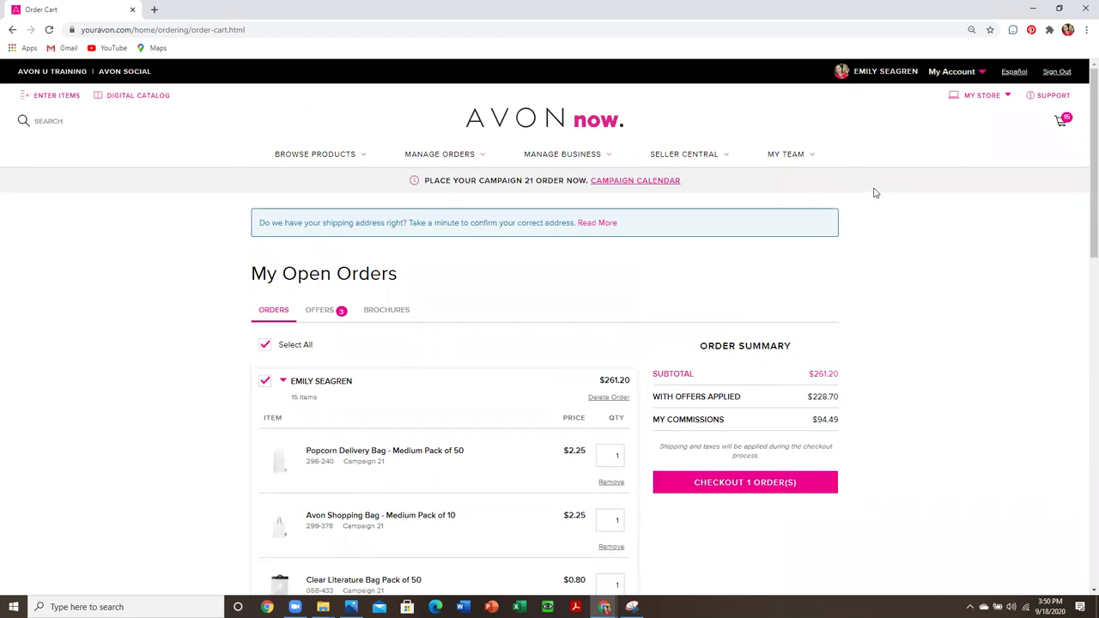
Go to My Account > Get Paid by Avon to view direct deposit enrollment
{"action": "left_click", "coordinate": [956, 73]}
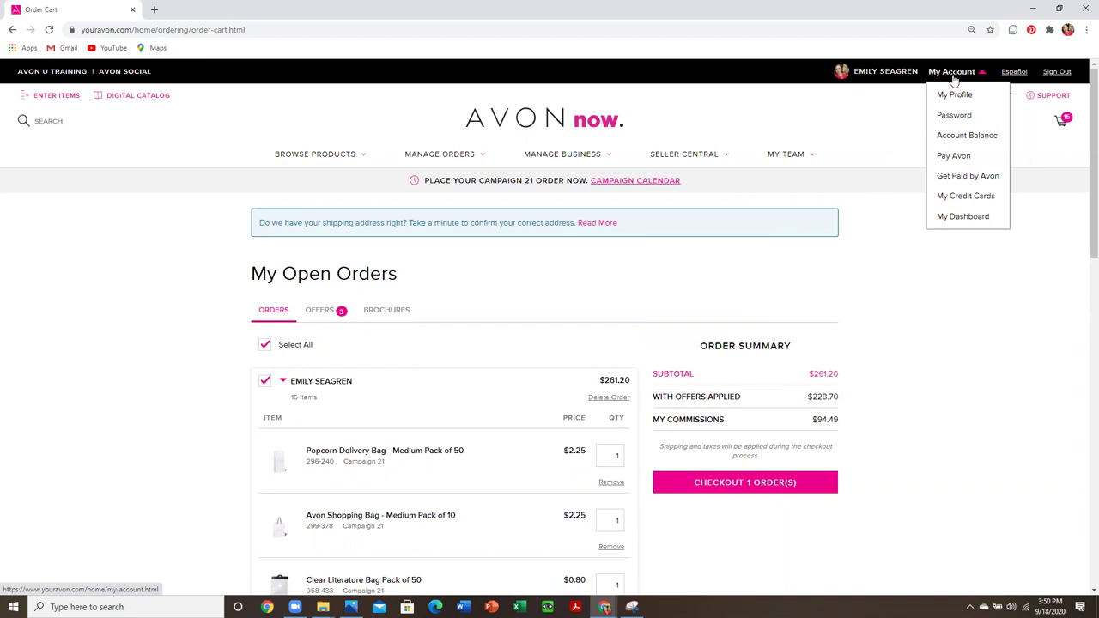
{"action": "left_click", "coordinate": [953, 179]}
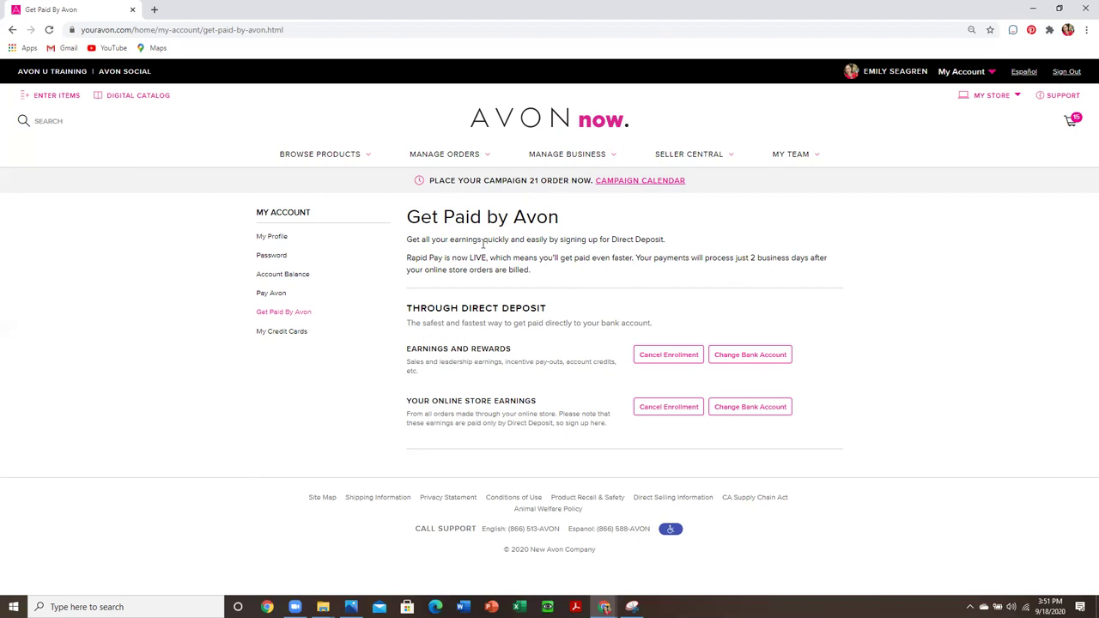
Show the Invoicing page's past order invoices by date and campaign, latest 09/15/2020
{"action": "left_click", "coordinate": [442, 153]}
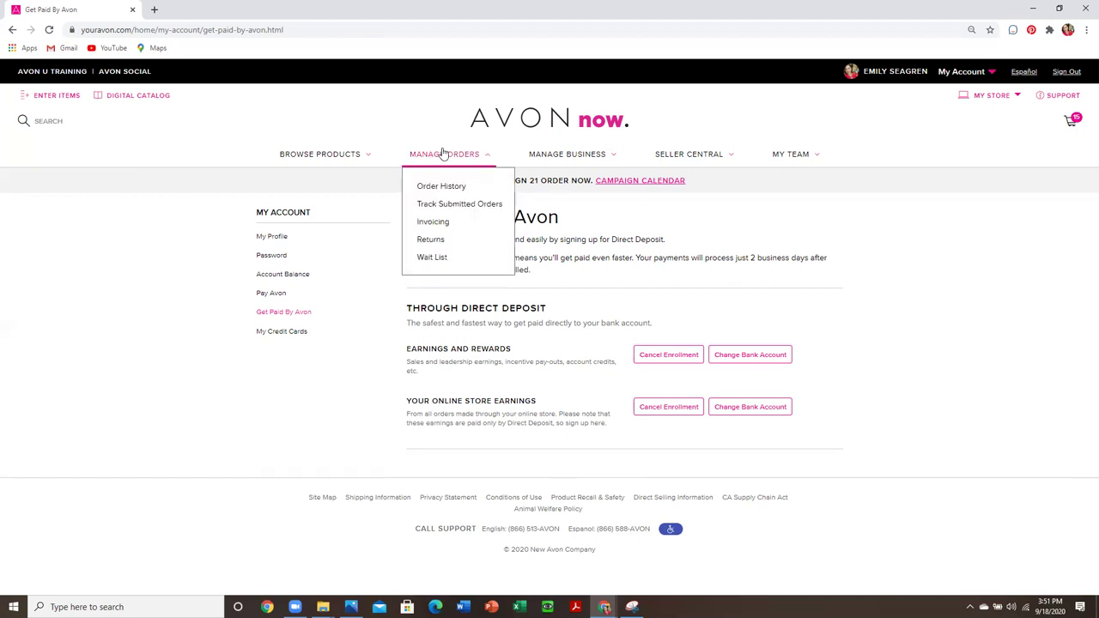
{"action": "left_click", "coordinate": [433, 225]}
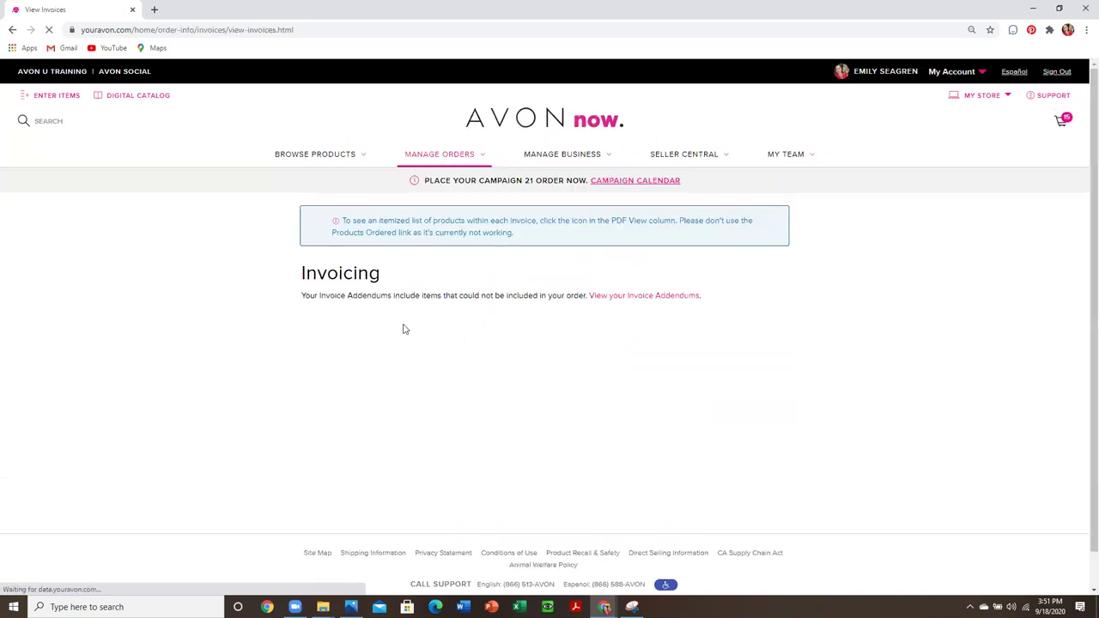
{"action": "scroll", "coordinate": [400, 339], "scroll_direction": "down", "scroll_amount": 1}
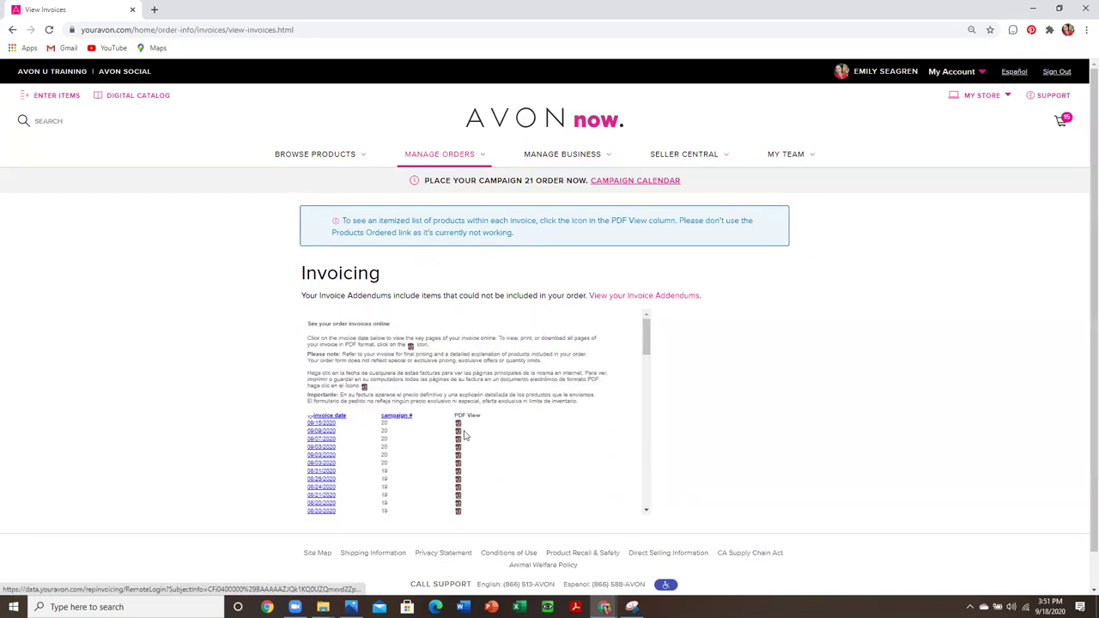
{"action": "left_click", "coordinate": [575, 156]}
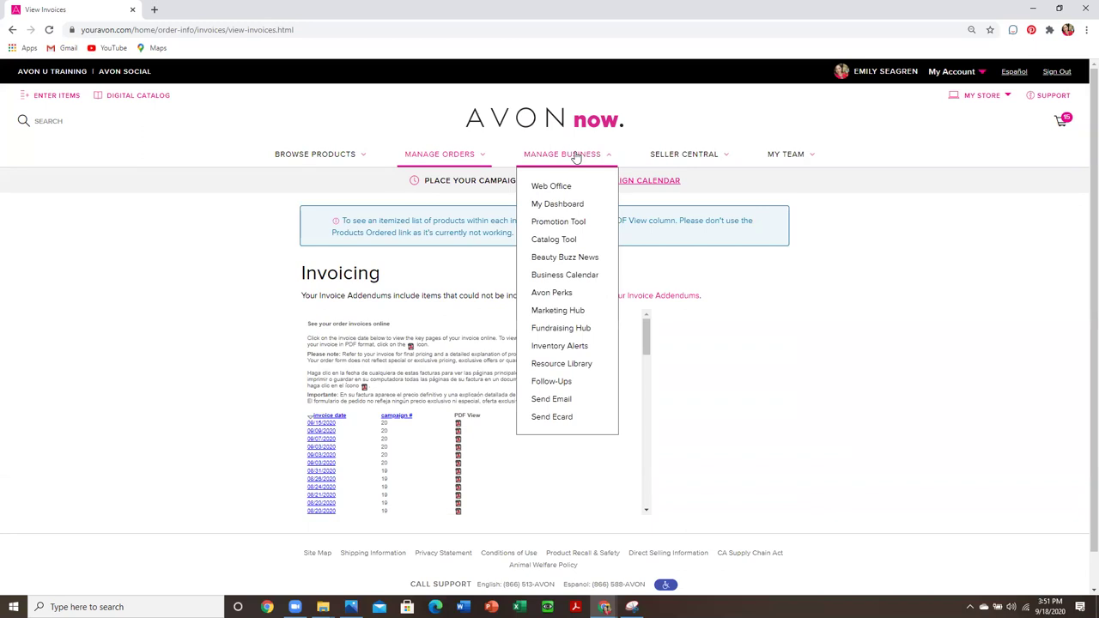
Check the Campaign 21 dashboard's sales summary and earnings, then go back to the AVON now home page
{"action": "left_click", "coordinate": [557, 206]}
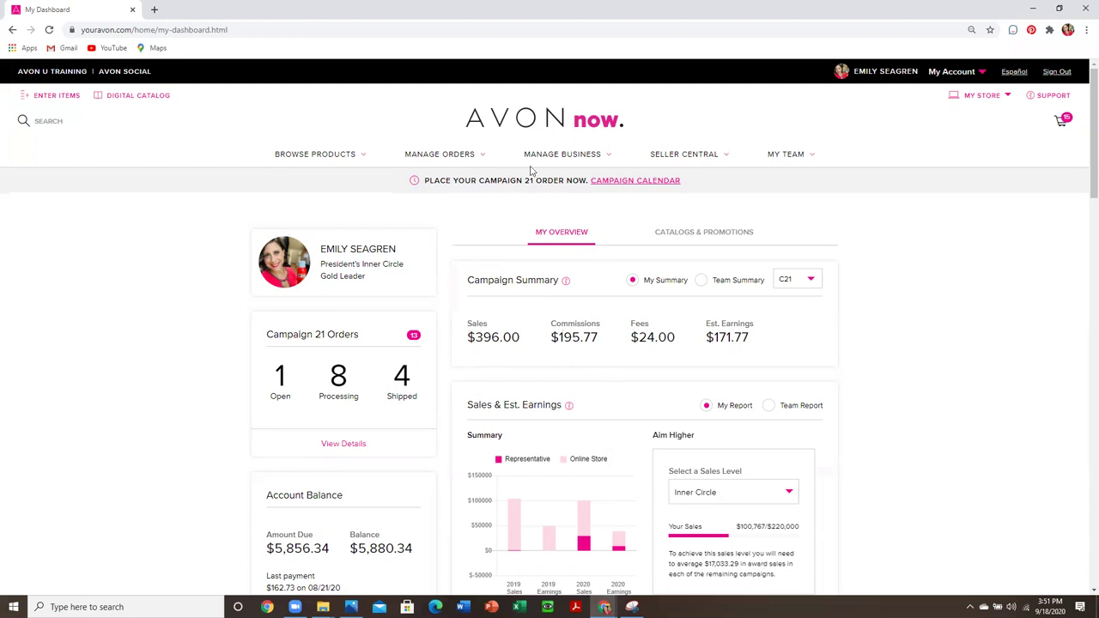
{"action": "left_click", "coordinate": [557, 122]}
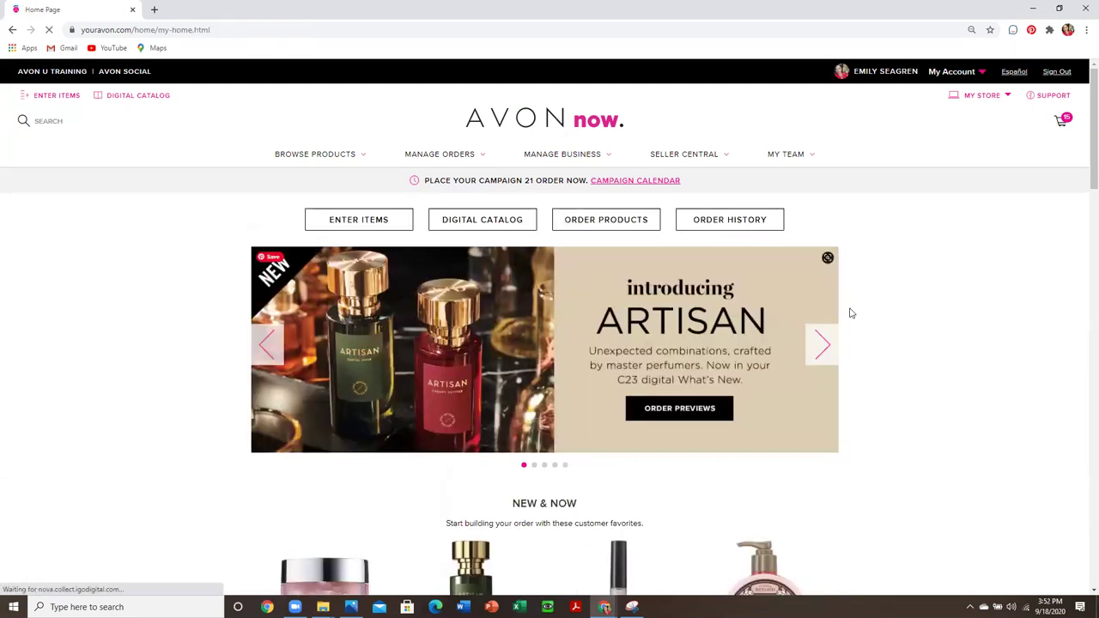
Advance the home banner to the Pathway to Premier slide and open its incentive page
{"action": "left_click", "coordinate": [820, 346]}
{"action": "left_click", "coordinate": [820, 348]}
{"action": "left_click", "coordinate": [820, 348]}
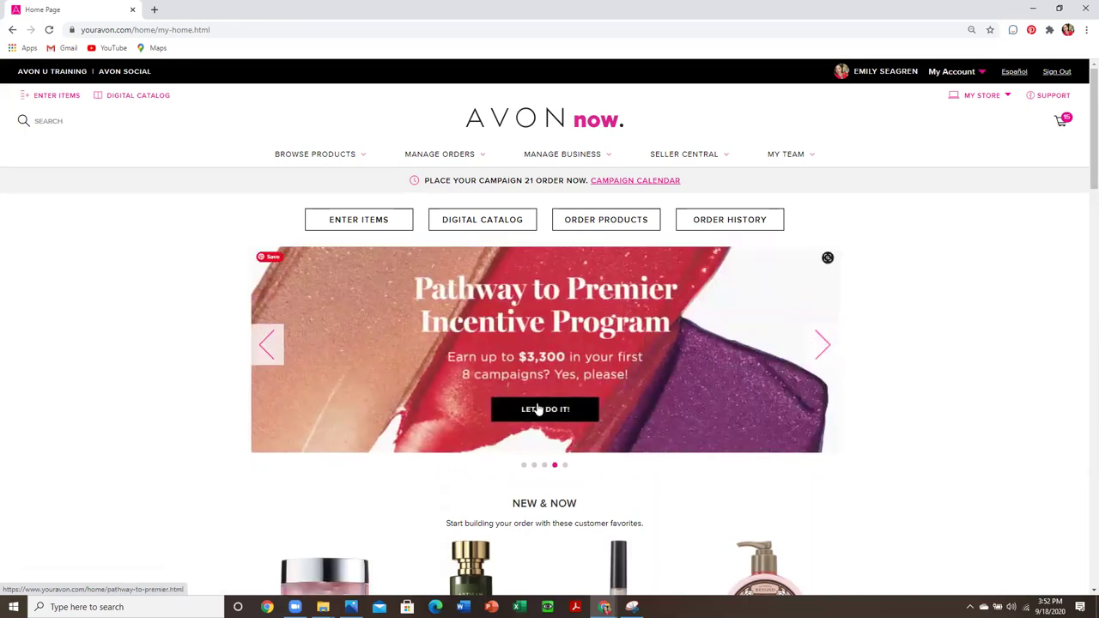
{"action": "left_click", "coordinate": [538, 410]}
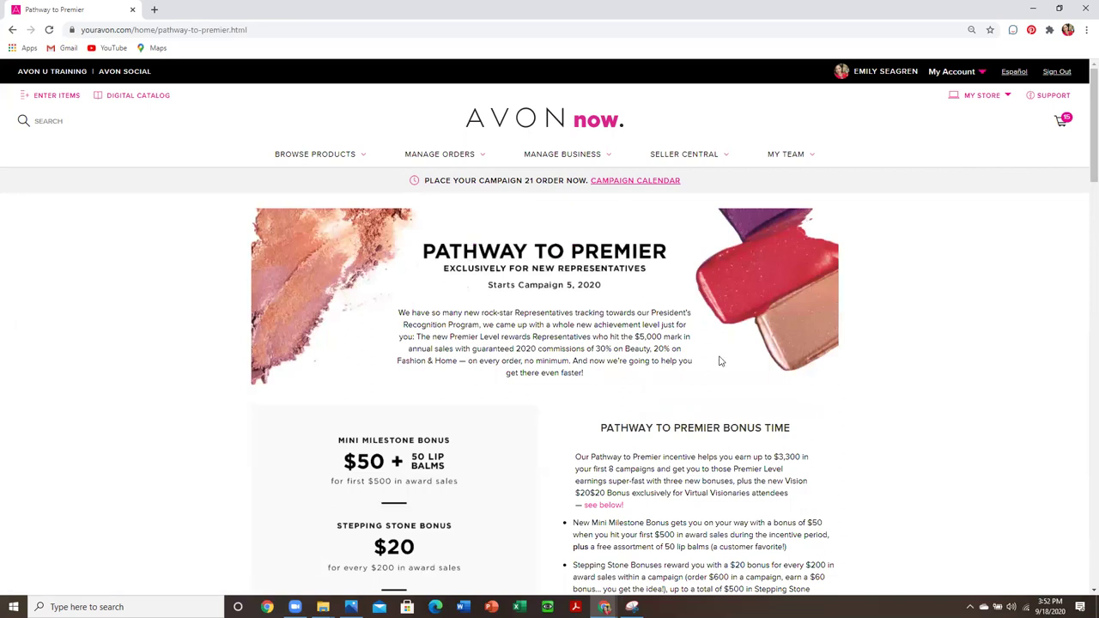
Scroll through the Pathway to Premier bonus tiers and earnings table, then back to the top
{"action": "scroll", "coordinate": [719, 361], "scroll_direction": "down", "scroll_amount": 1}
{"action": "scroll", "coordinate": [696, 317], "scroll_direction": "down", "scroll_amount": 1}
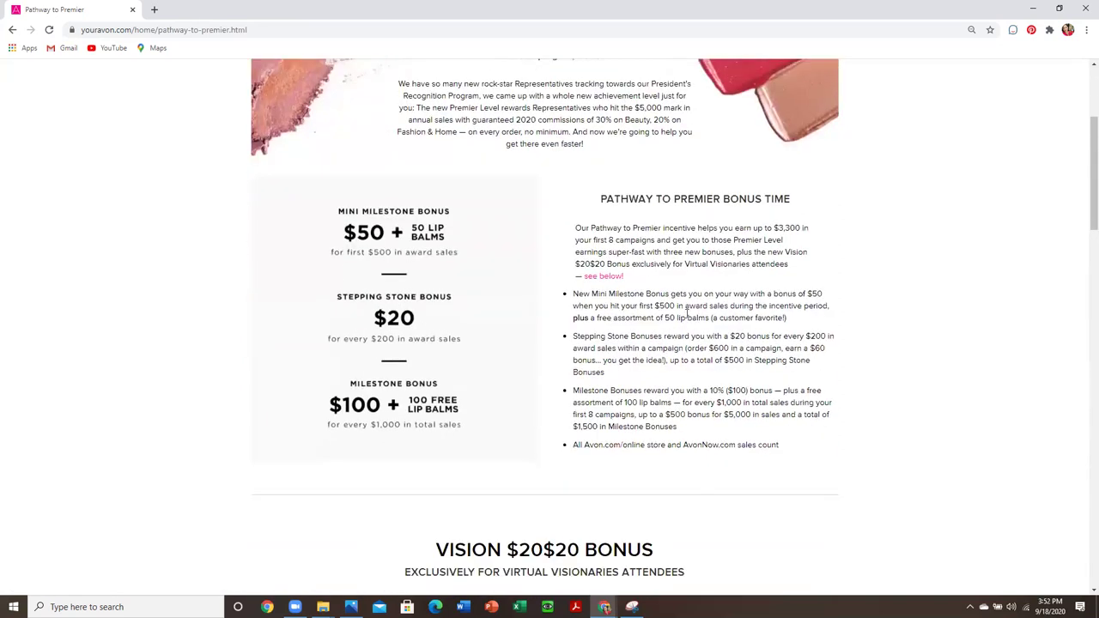
{"action": "scroll", "coordinate": [632, 301], "scroll_direction": "down", "scroll_amount": 1}
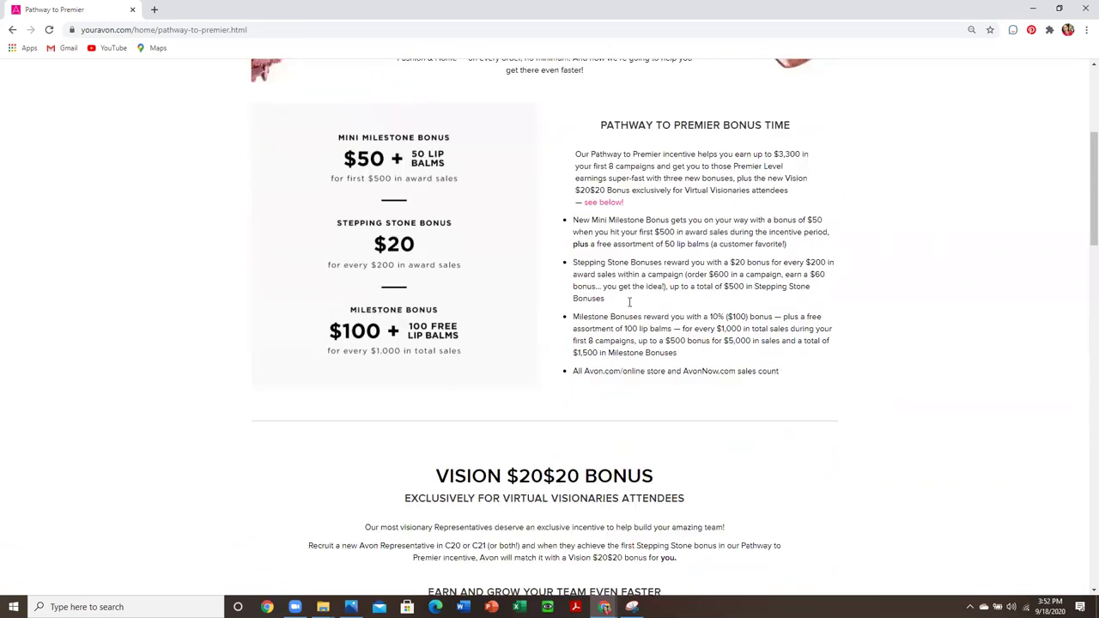
{"action": "scroll", "coordinate": [631, 304], "scroll_direction": "down", "scroll_amount": 4}
{"action": "scroll", "coordinate": [630, 306], "scroll_direction": "down", "scroll_amount": 3}
{"action": "scroll", "coordinate": [629, 307], "scroll_direction": "down", "scroll_amount": 2}
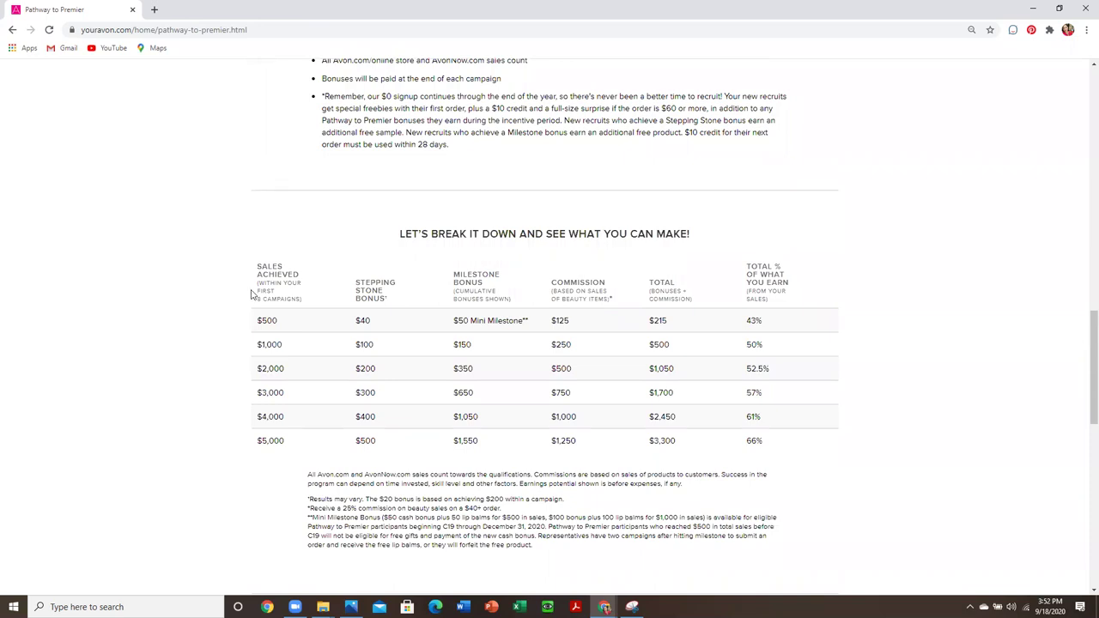
{"action": "scroll", "coordinate": [604, 367], "scroll_direction": "up", "scroll_amount": 1}
{"action": "scroll", "coordinate": [601, 368], "scroll_direction": "up", "scroll_amount": 6}
{"action": "scroll", "coordinate": [599, 368], "scroll_direction": "up", "scroll_amount": 1}
{"action": "scroll", "coordinate": [599, 368], "scroll_direction": "up", "scroll_amount": 2}
{"action": "scroll", "coordinate": [597, 365], "scroll_direction": "up", "scroll_amount": 1}
{"action": "scroll", "coordinate": [595, 361], "scroll_direction": "up", "scroll_amount": 1}
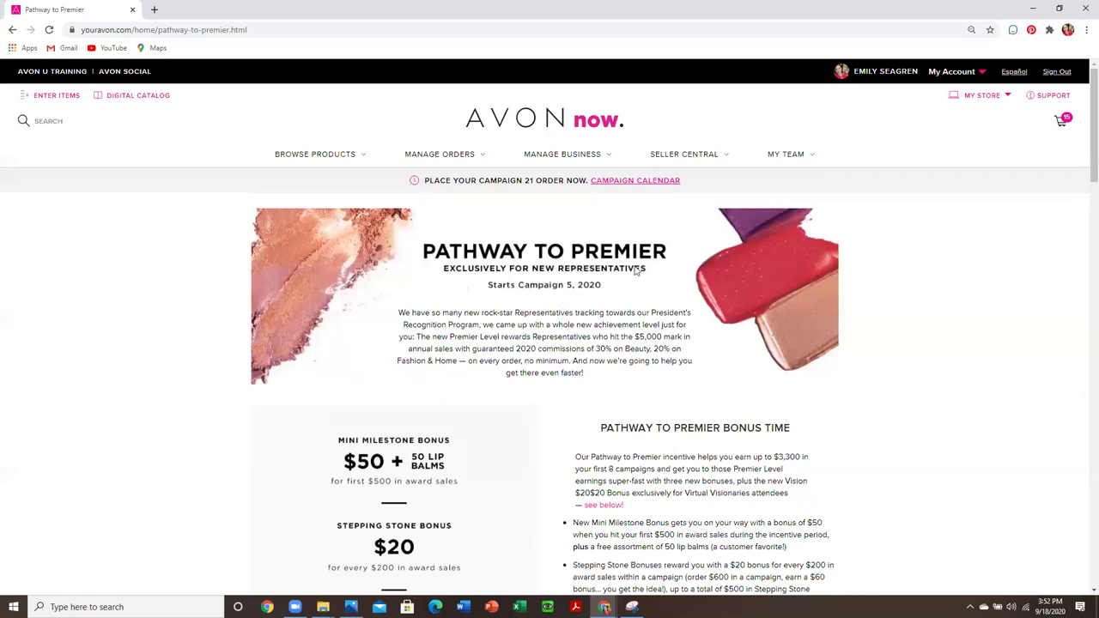
{"action": "left_click", "coordinate": [702, 160]}
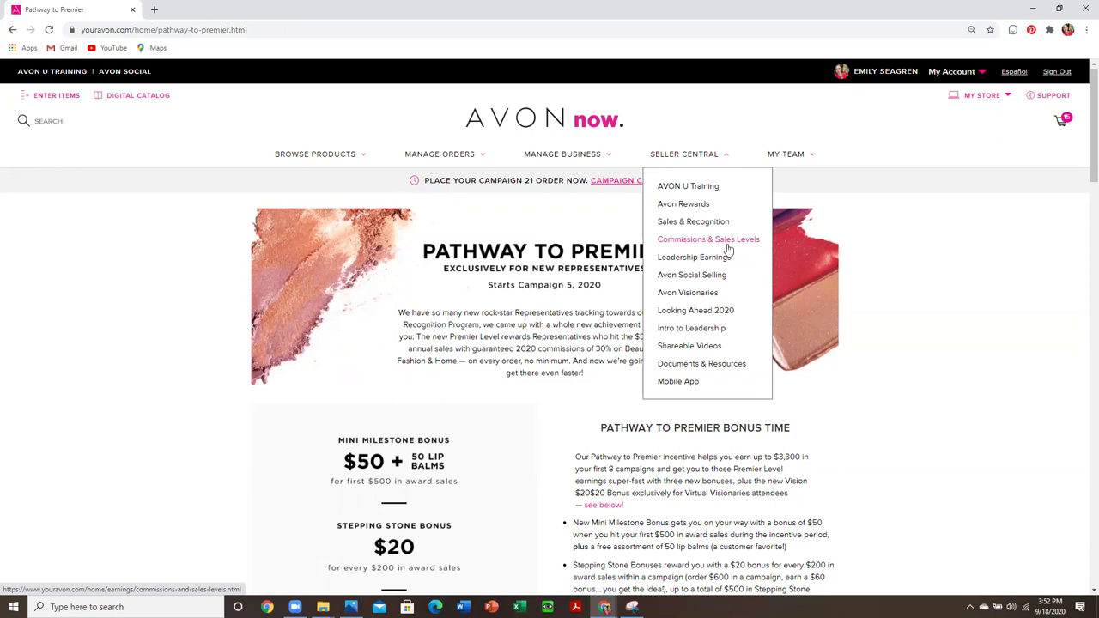
{"action": "scroll", "coordinate": [675, 502], "scroll_direction": "down", "scroll_amount": 4}
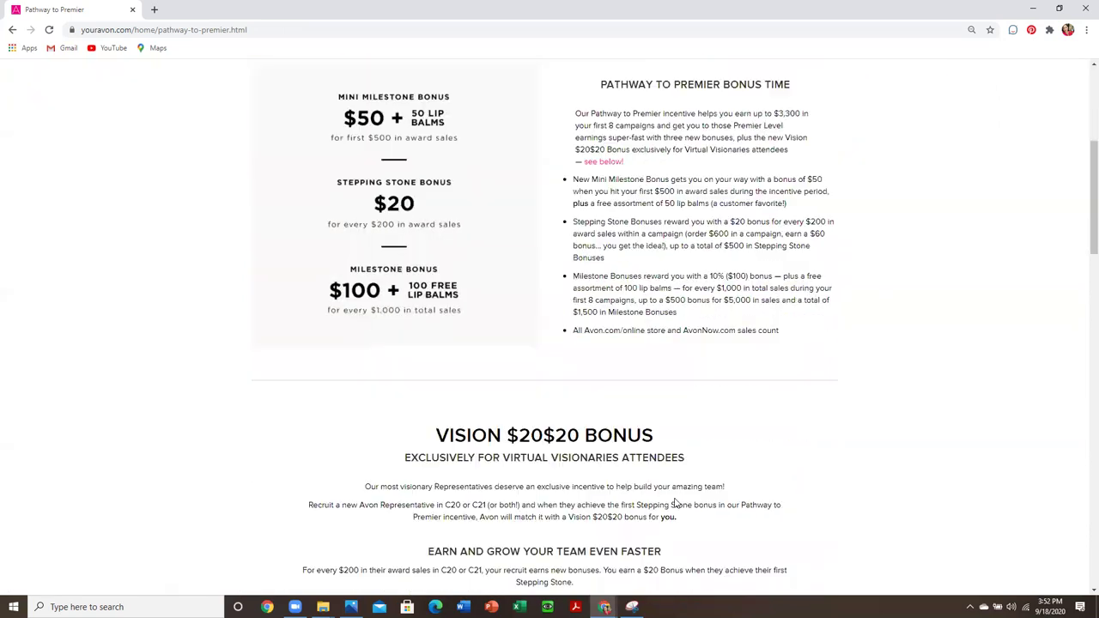
{"action": "scroll", "coordinate": [676, 503], "scroll_direction": "down", "scroll_amount": 5}
{"action": "scroll", "coordinate": [675, 502], "scroll_direction": "down", "scroll_amount": 3}
{"action": "scroll", "coordinate": [676, 503], "scroll_direction": "down", "scroll_amount": 3}
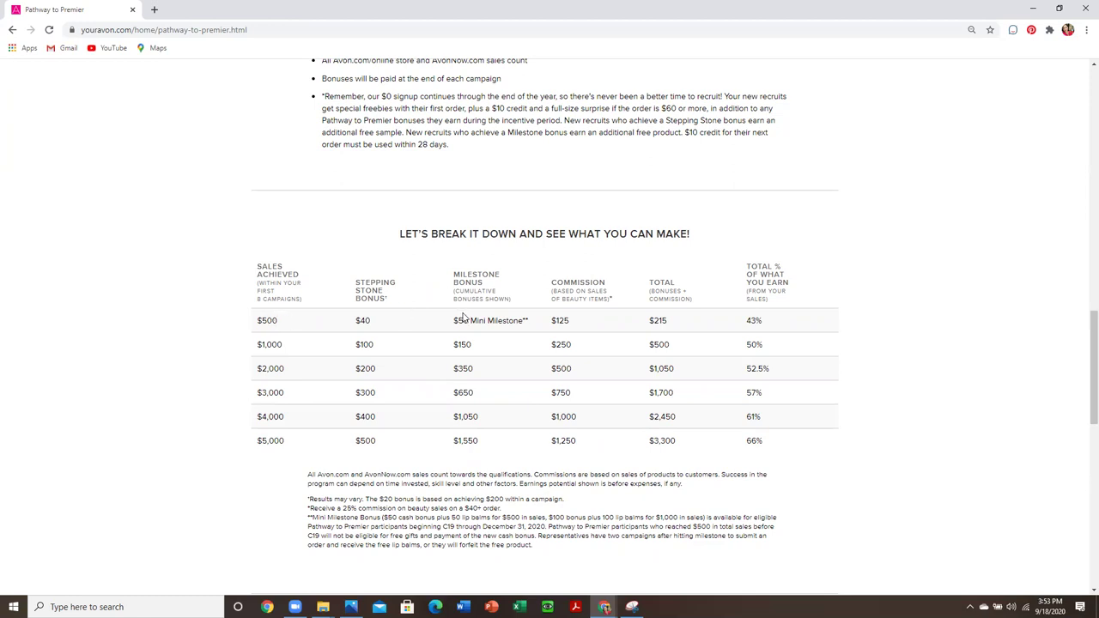
{"action": "scroll", "coordinate": [474, 320], "scroll_direction": "up", "scroll_amount": 4}
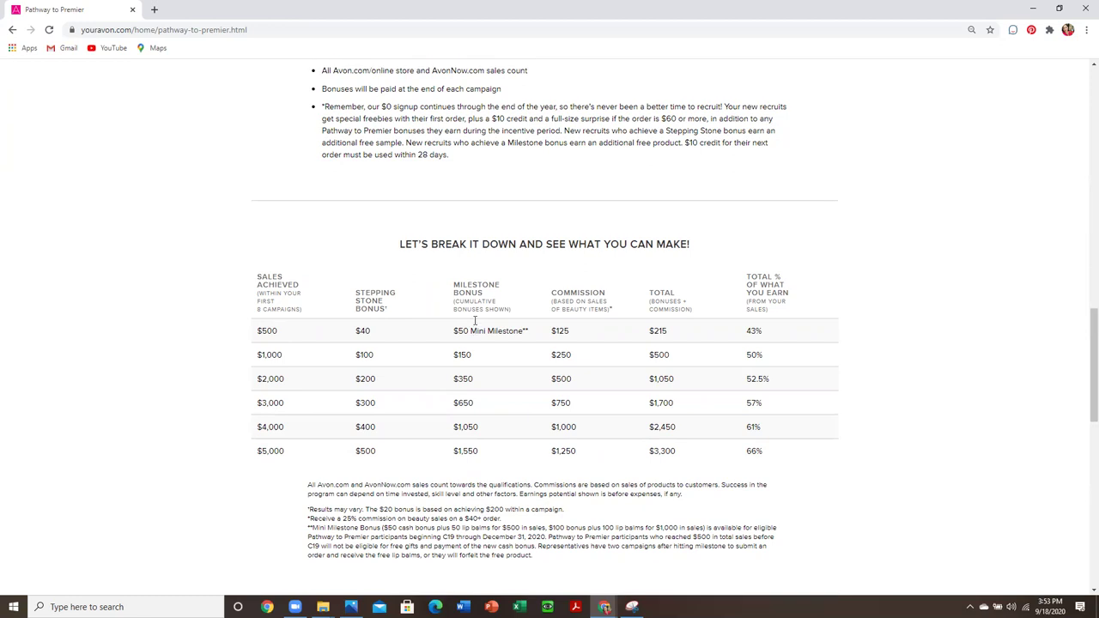
{"action": "scroll", "coordinate": [475, 320], "scroll_direction": "up", "scroll_amount": 4}
{"action": "scroll", "coordinate": [474, 320], "scroll_direction": "up", "scroll_amount": 4}
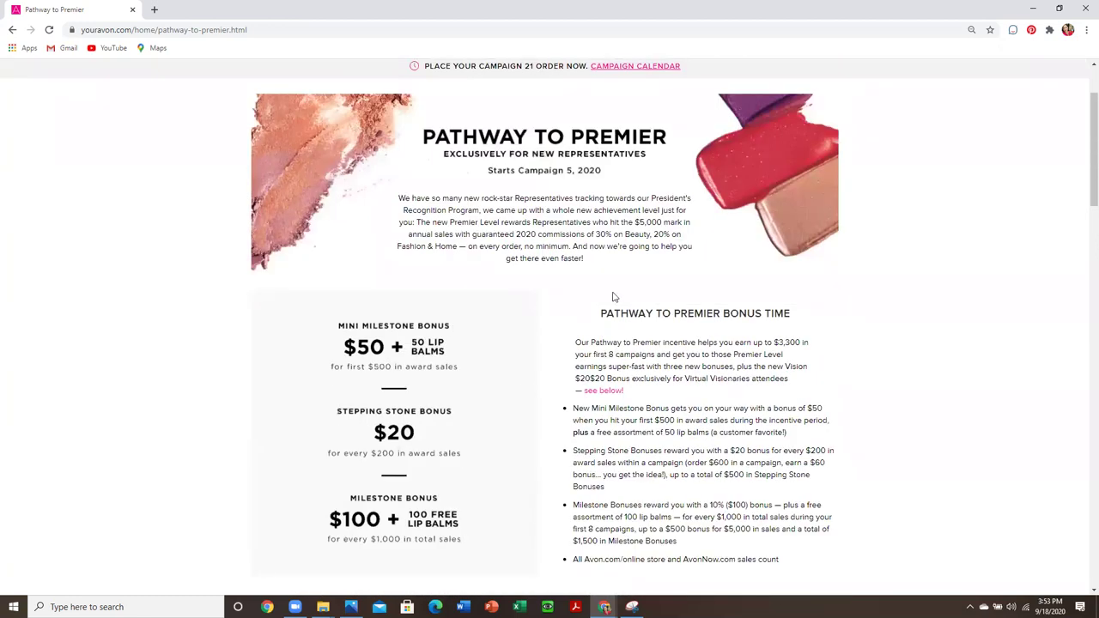
{"action": "scroll", "coordinate": [615, 302], "scroll_direction": "down", "scroll_amount": 3}
{"action": "scroll", "coordinate": [614, 297], "scroll_direction": "down", "scroll_amount": 5}
{"action": "scroll", "coordinate": [614, 296], "scroll_direction": "down", "scroll_amount": 4}
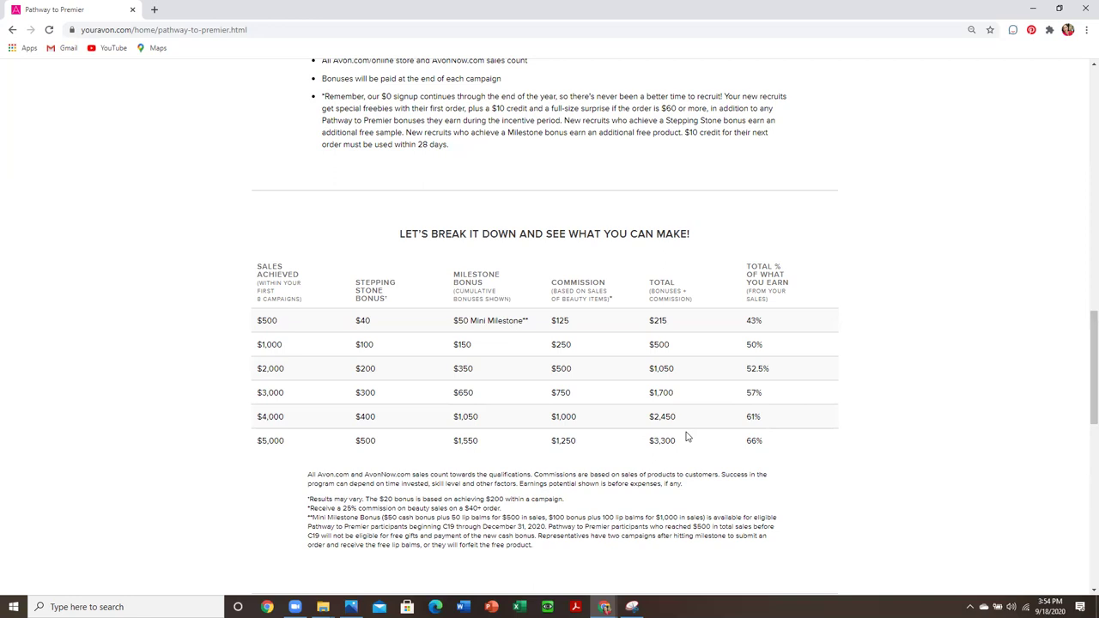
{"action": "scroll", "coordinate": [687, 438], "scroll_direction": "up", "scroll_amount": 2}
{"action": "scroll", "coordinate": [687, 434], "scroll_direction": "up", "scroll_amount": 4}
{"action": "scroll", "coordinate": [688, 425], "scroll_direction": "up", "scroll_amount": 5}
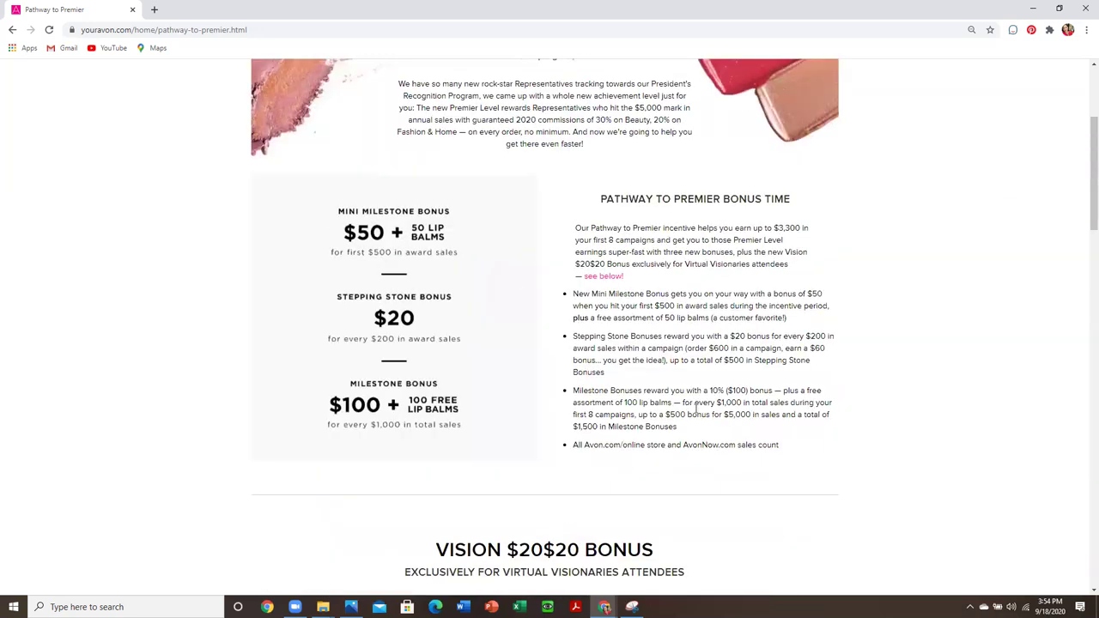
{"action": "scroll", "coordinate": [688, 410], "scroll_direction": "up", "scroll_amount": 4}
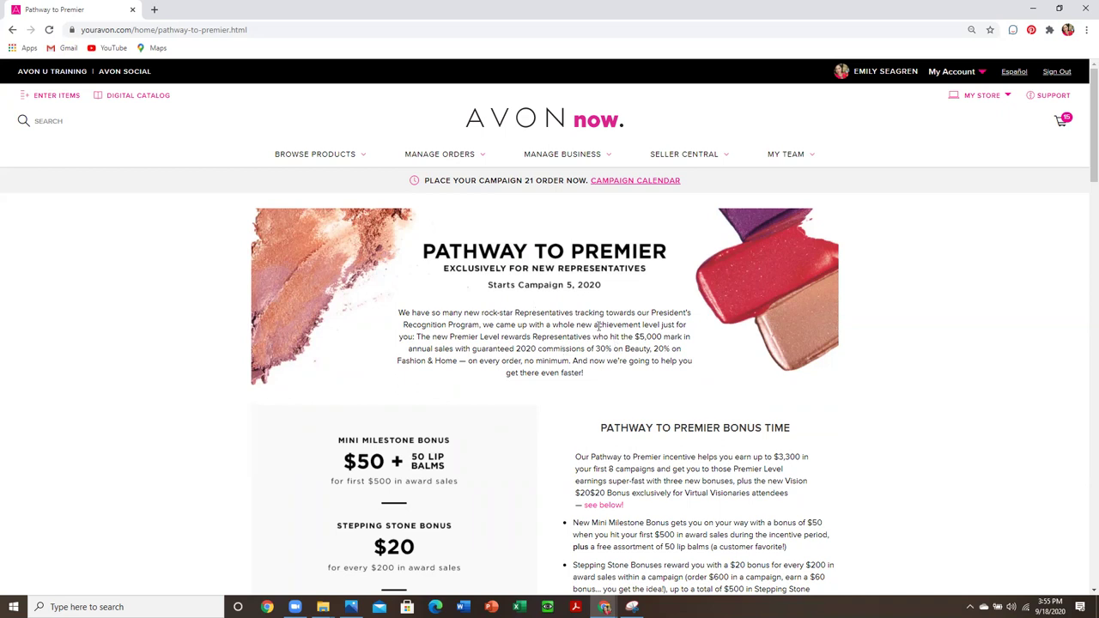
{"action": "scroll", "coordinate": [593, 322], "scroll_direction": "down", "scroll_amount": 2}
{"action": "scroll", "coordinate": [593, 322], "scroll_direction": "down", "scroll_amount": 1}
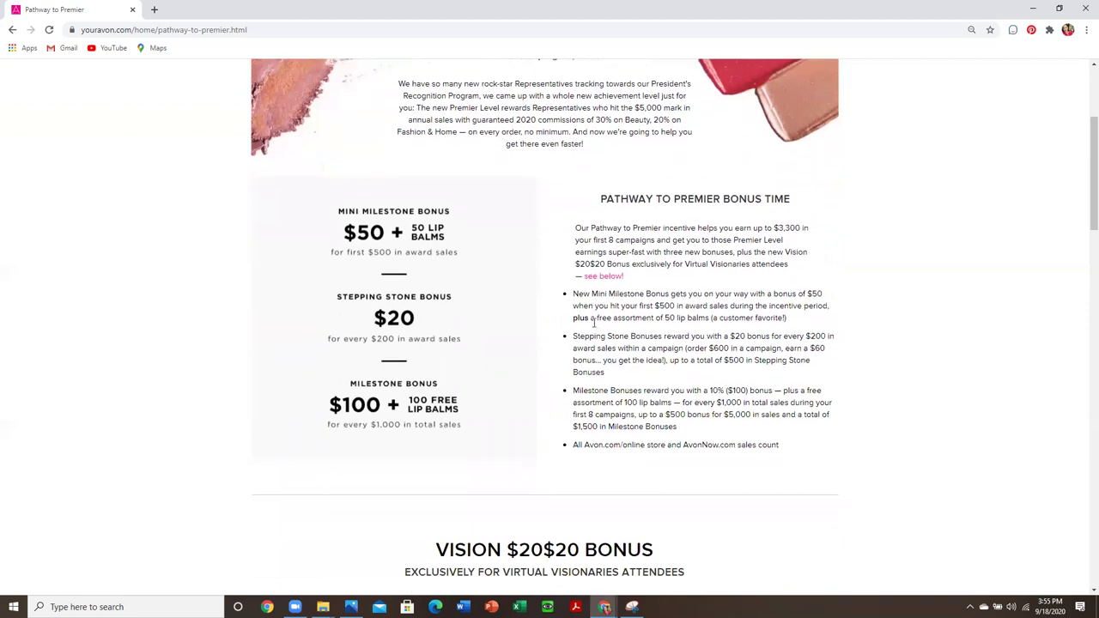